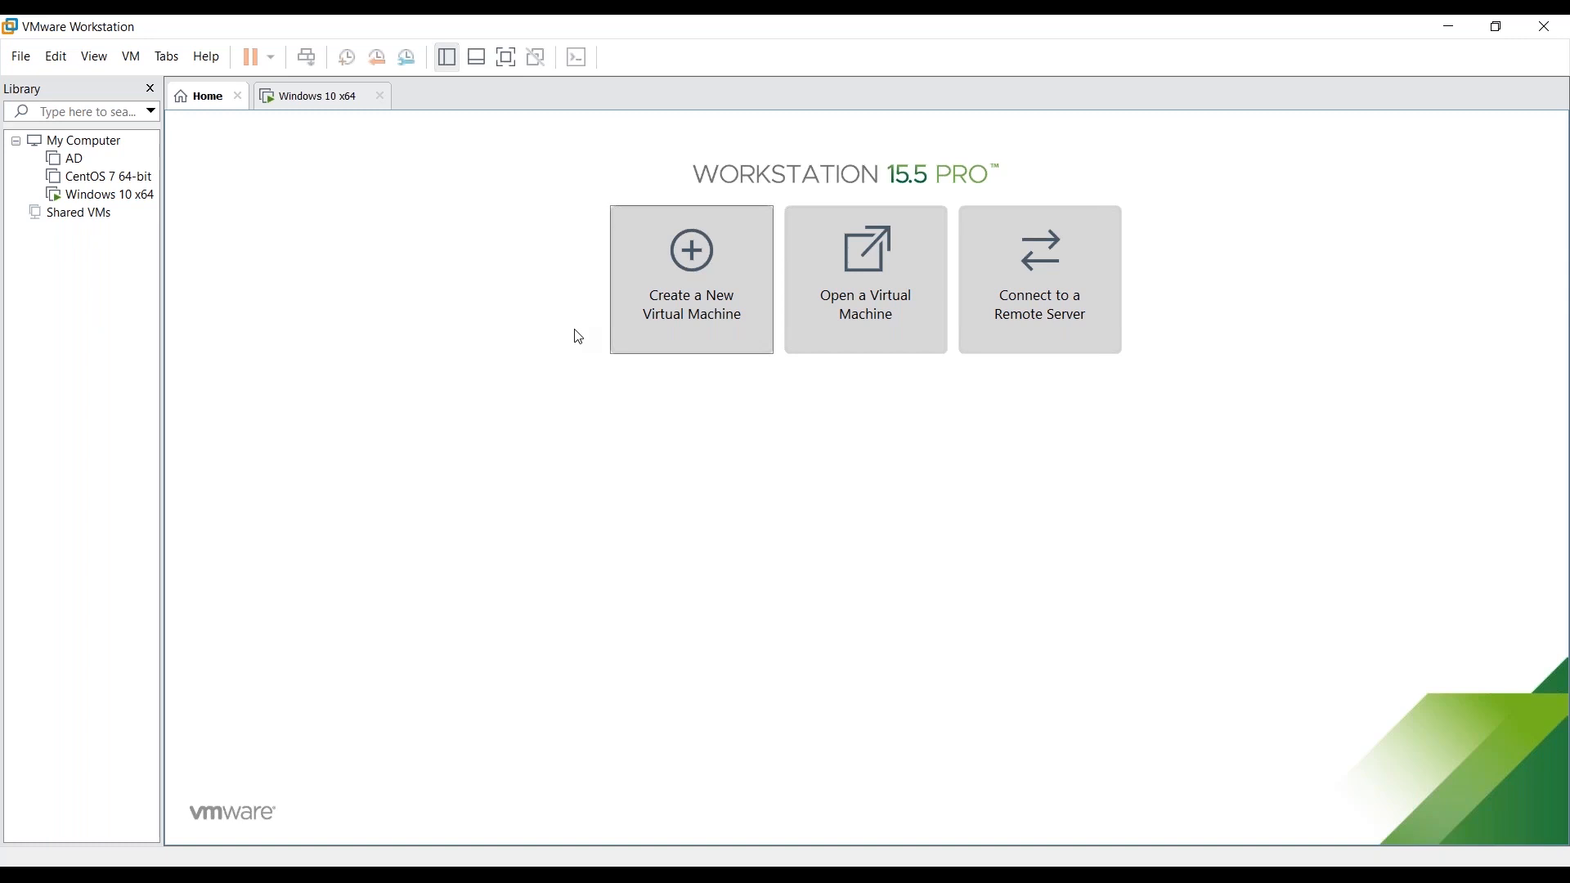
- Start a Custom new VM with Workstation 15.x compatibility, installing the operating system later
left_click(690, 347)
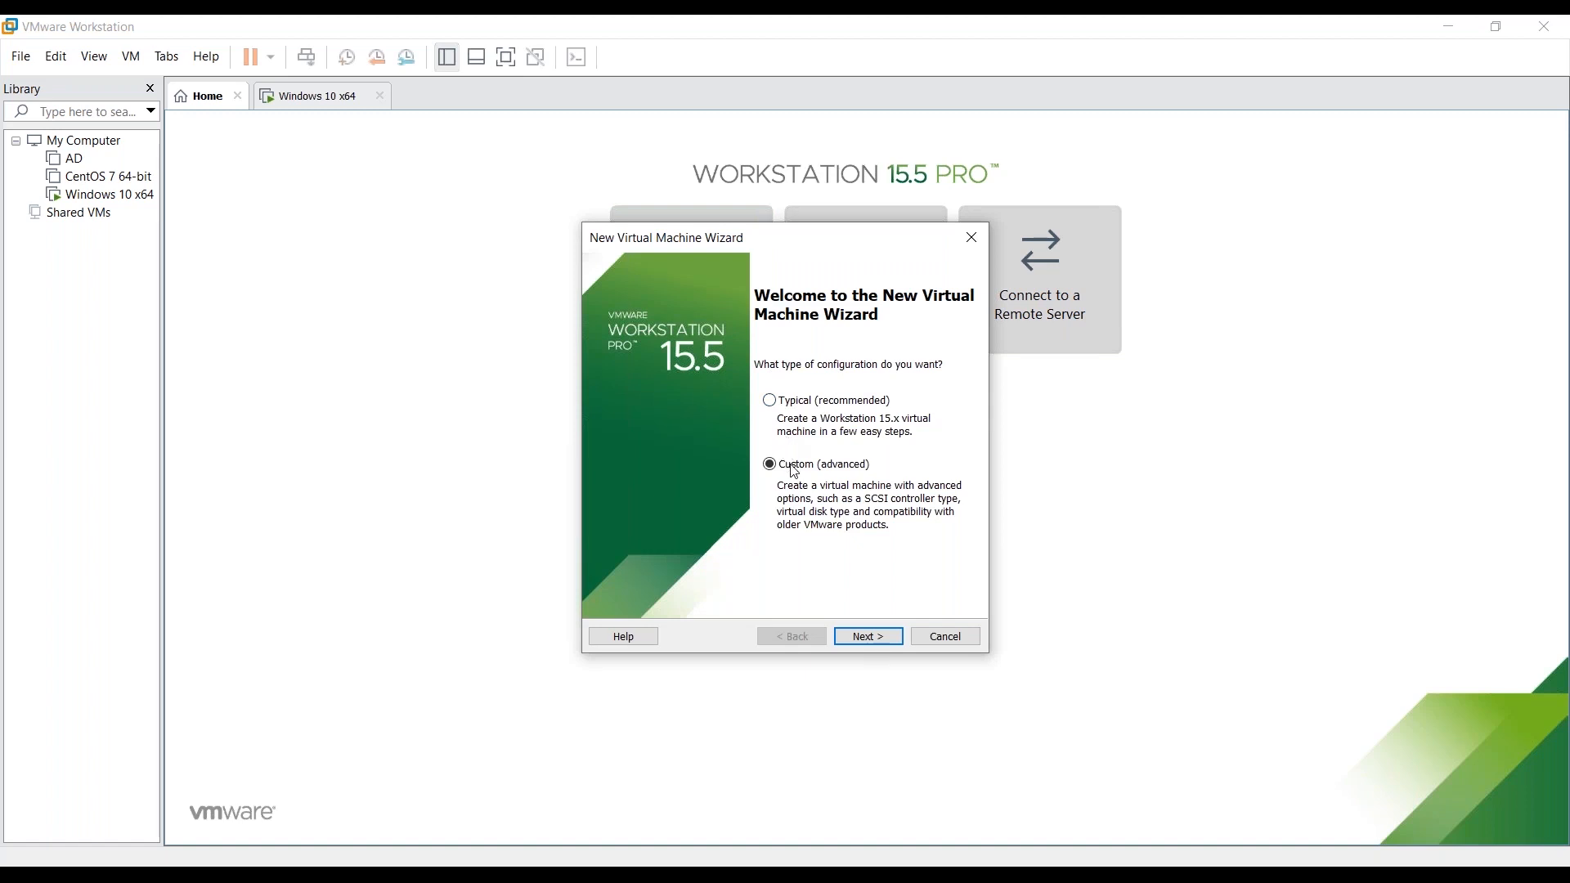
left_click(862, 637)
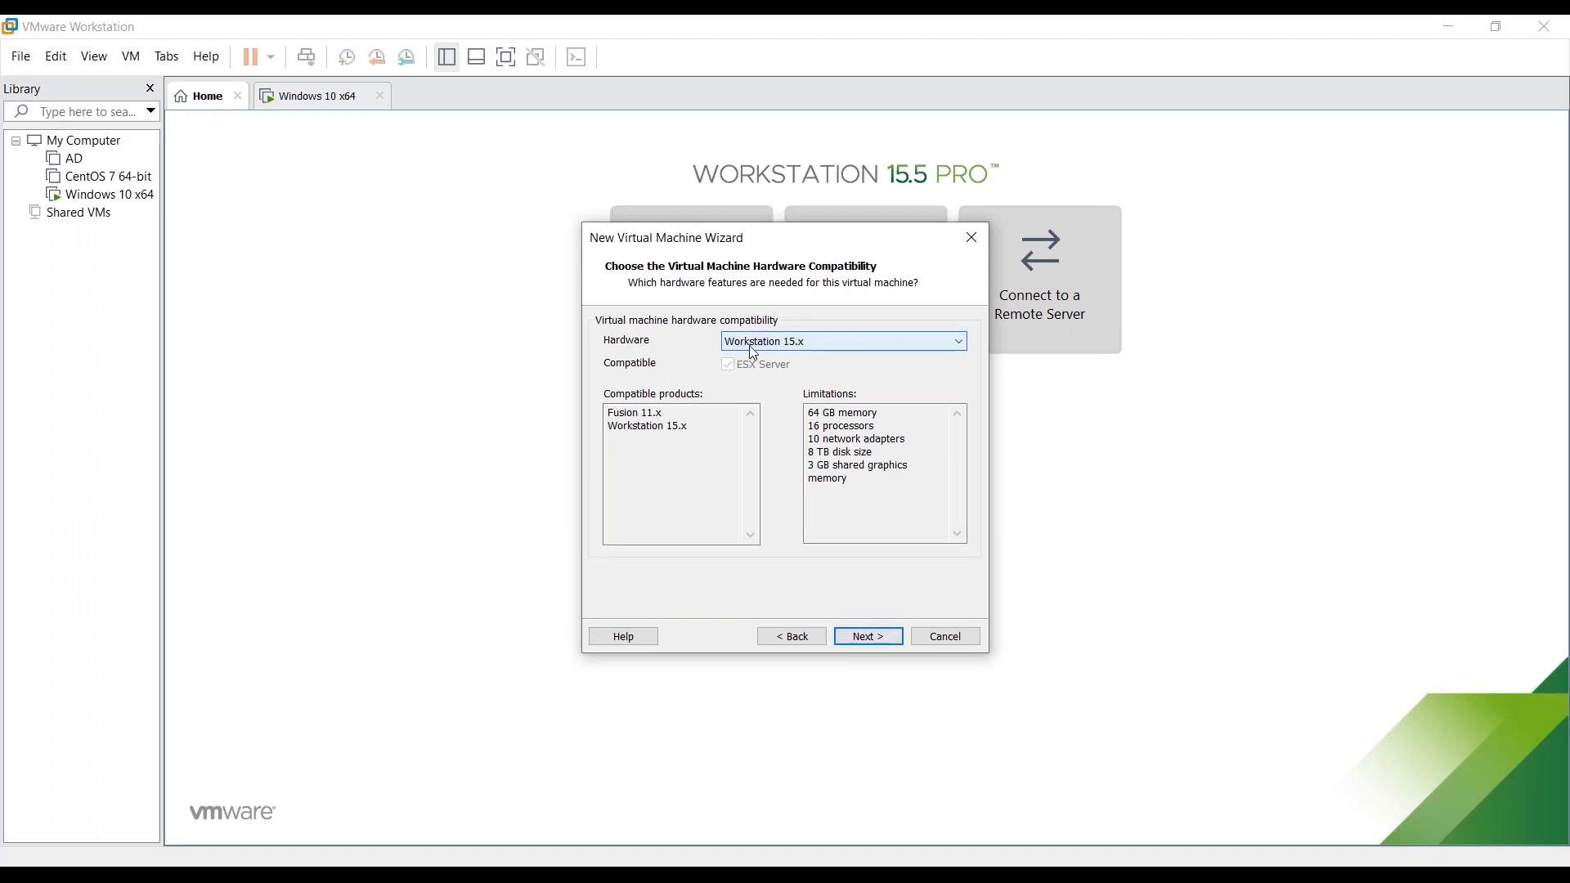
left_click(875, 635)
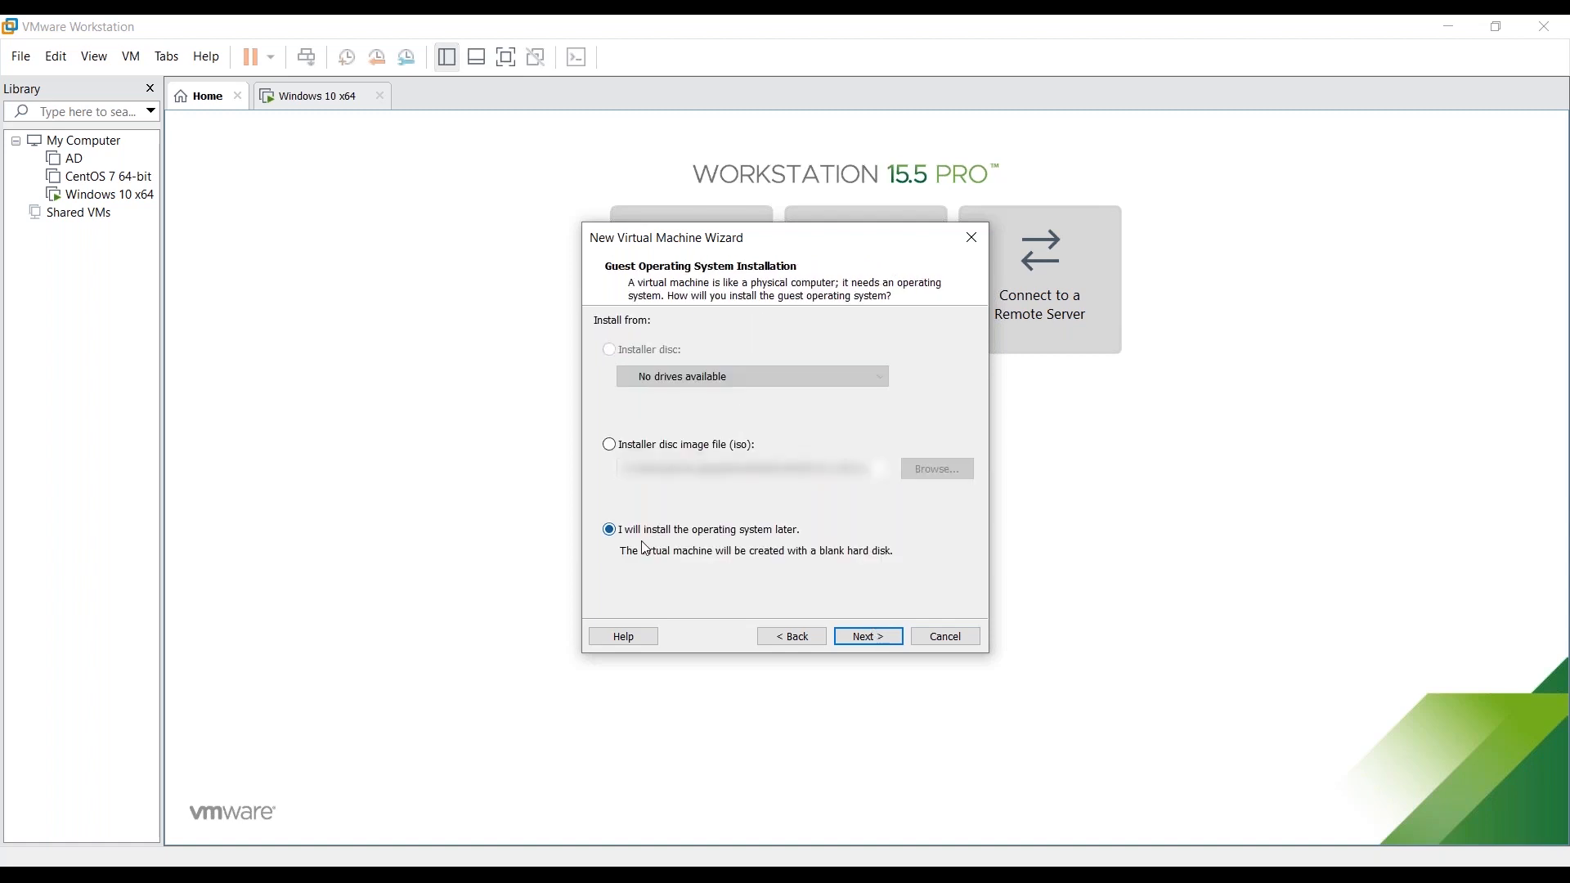
left_click(871, 637)
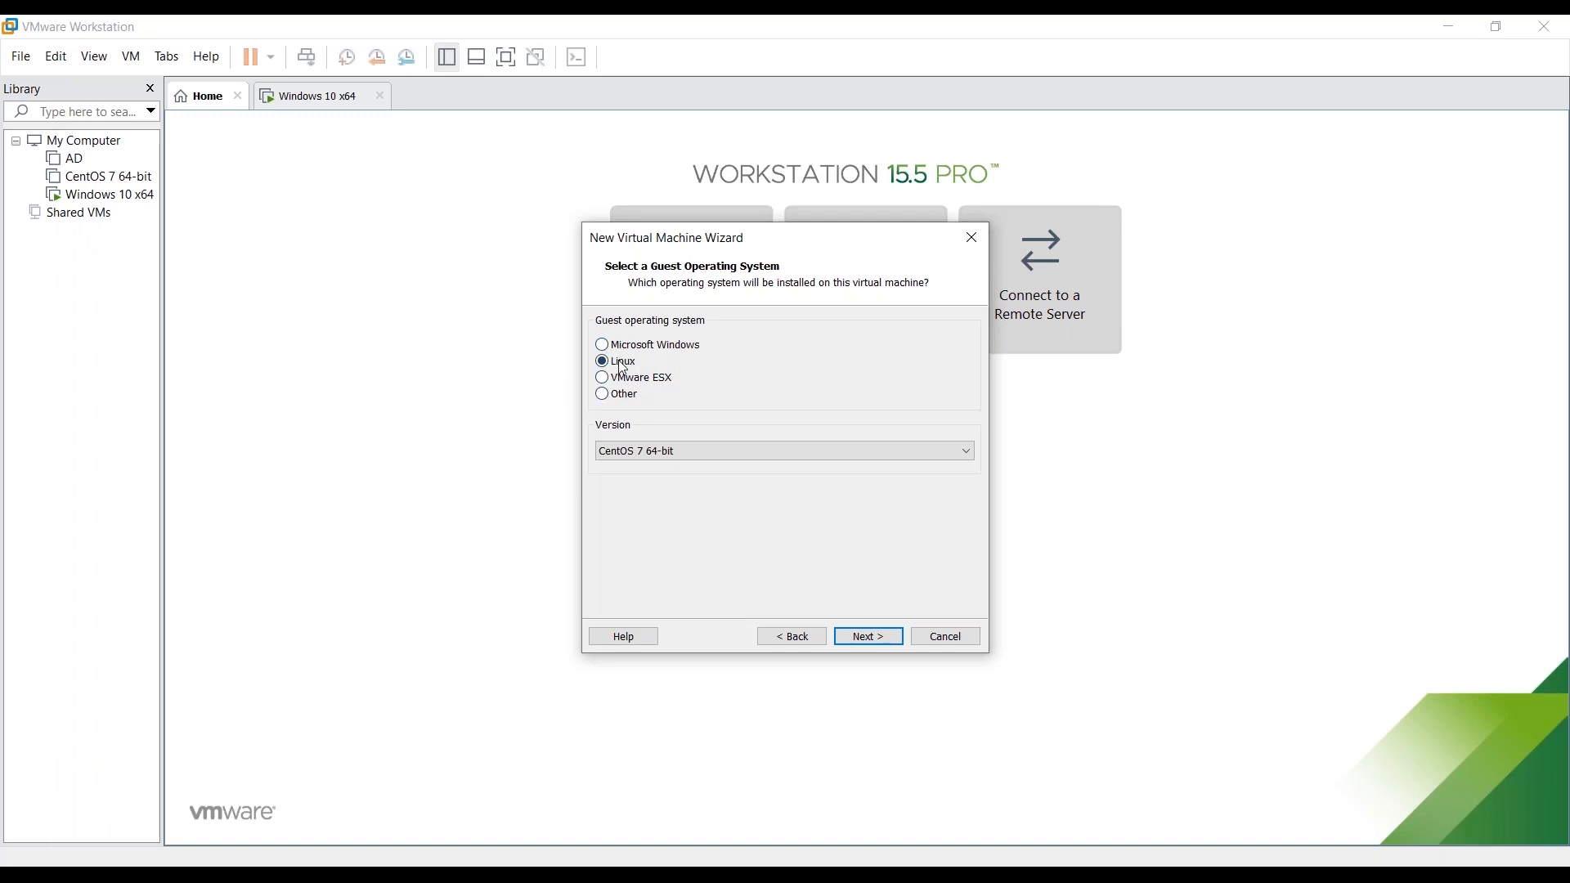
- Choose Red Hat Enterprise Linux 8 64-bit from the Linux version list
left_click(689, 455)
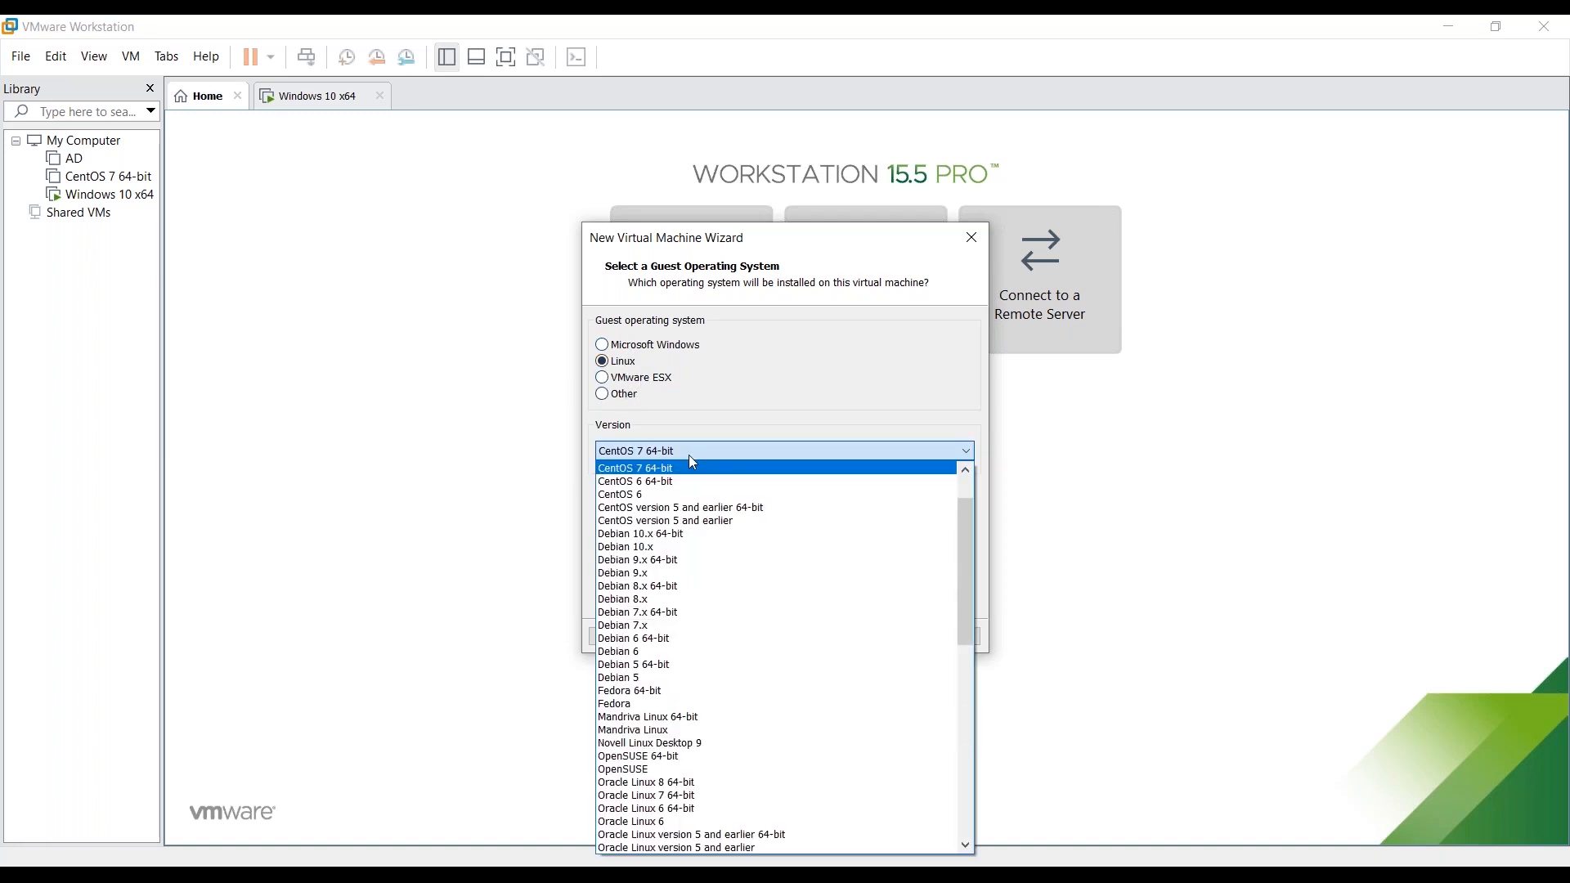
scroll(708, 552, "up", 1)
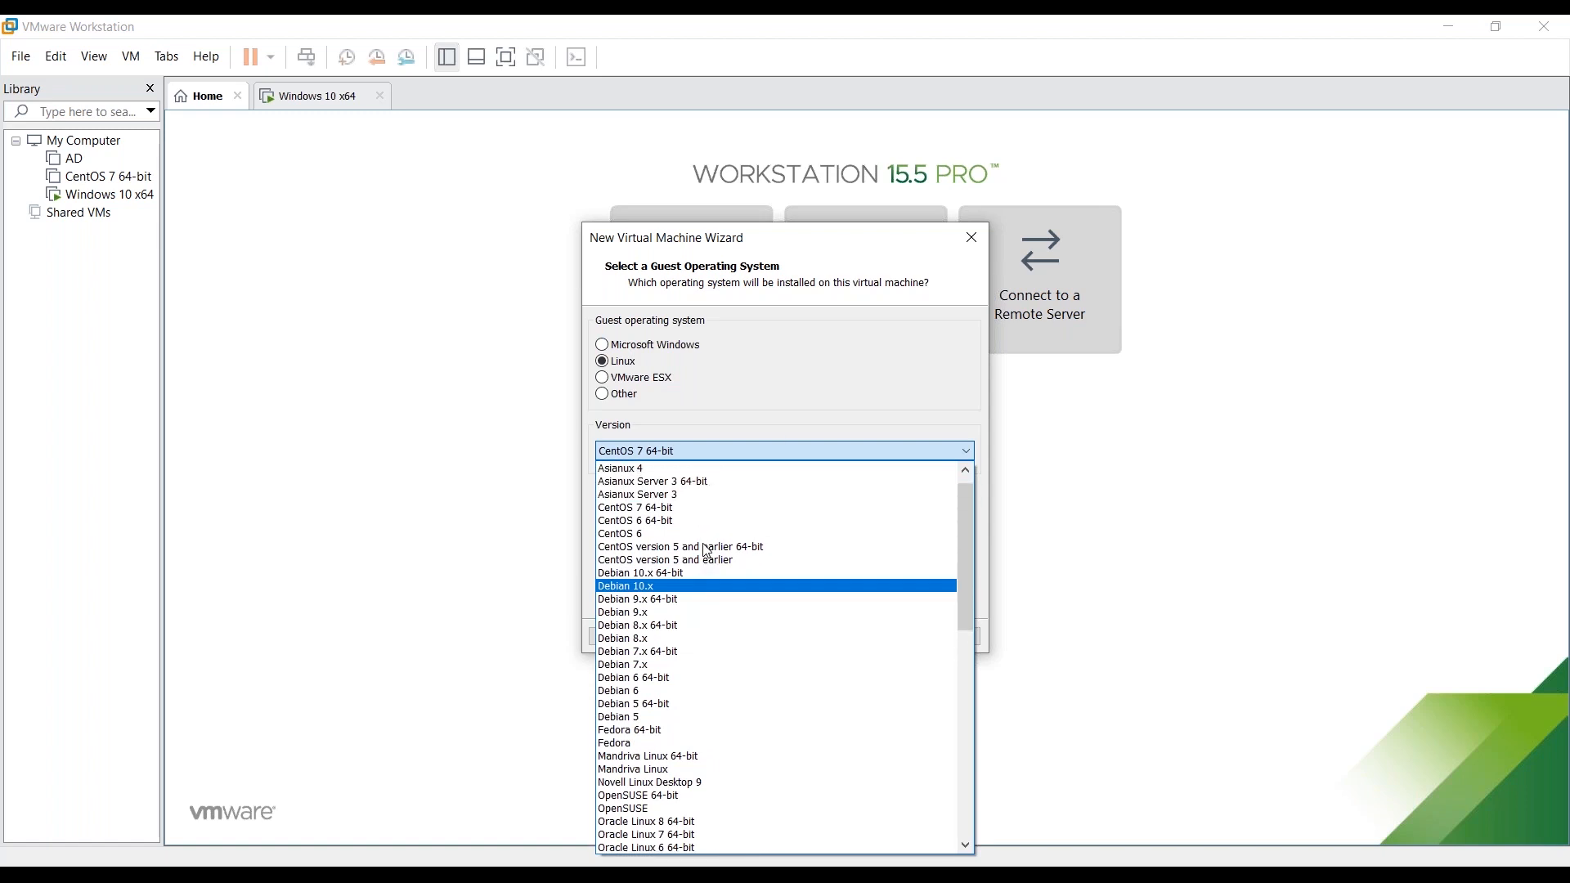
scroll(708, 552, "down", 4)
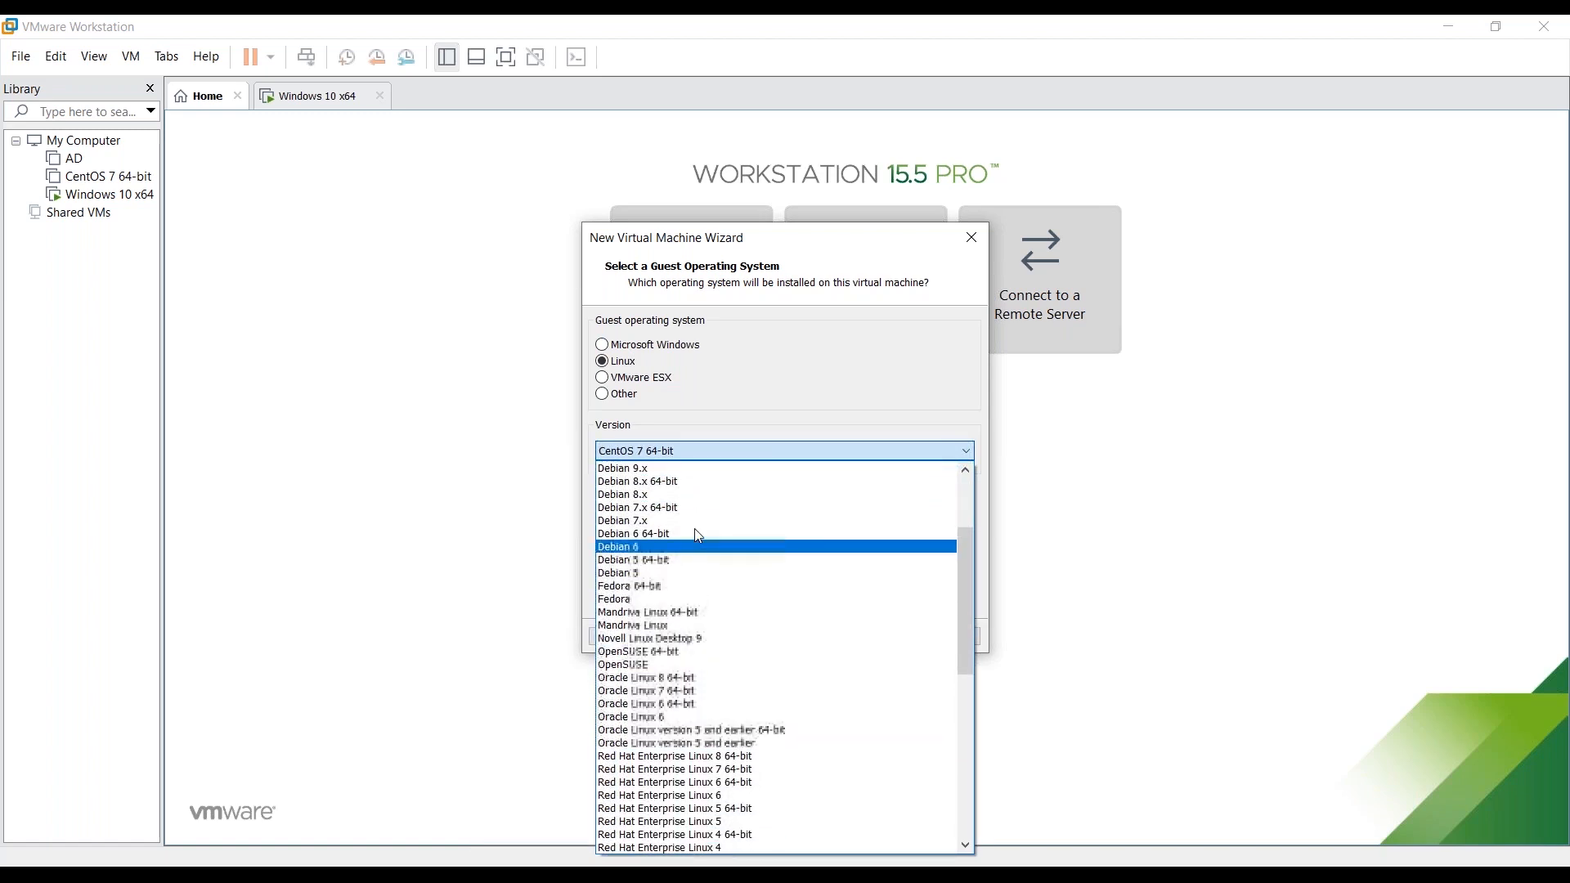
scroll(697, 532, "up", 4)
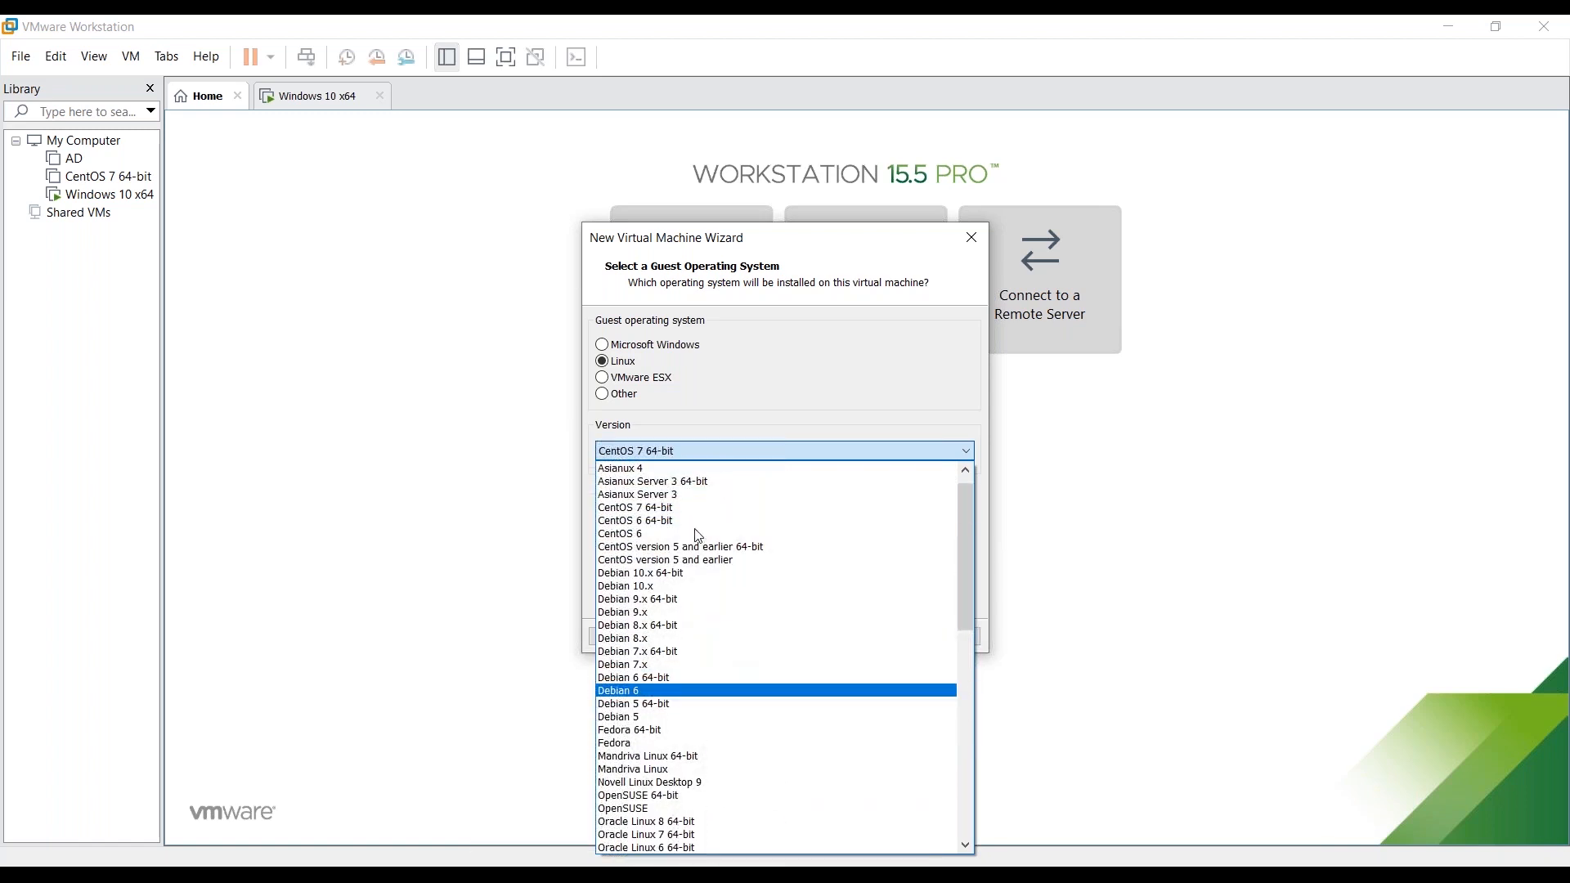
scroll(699, 536, "down", 2)
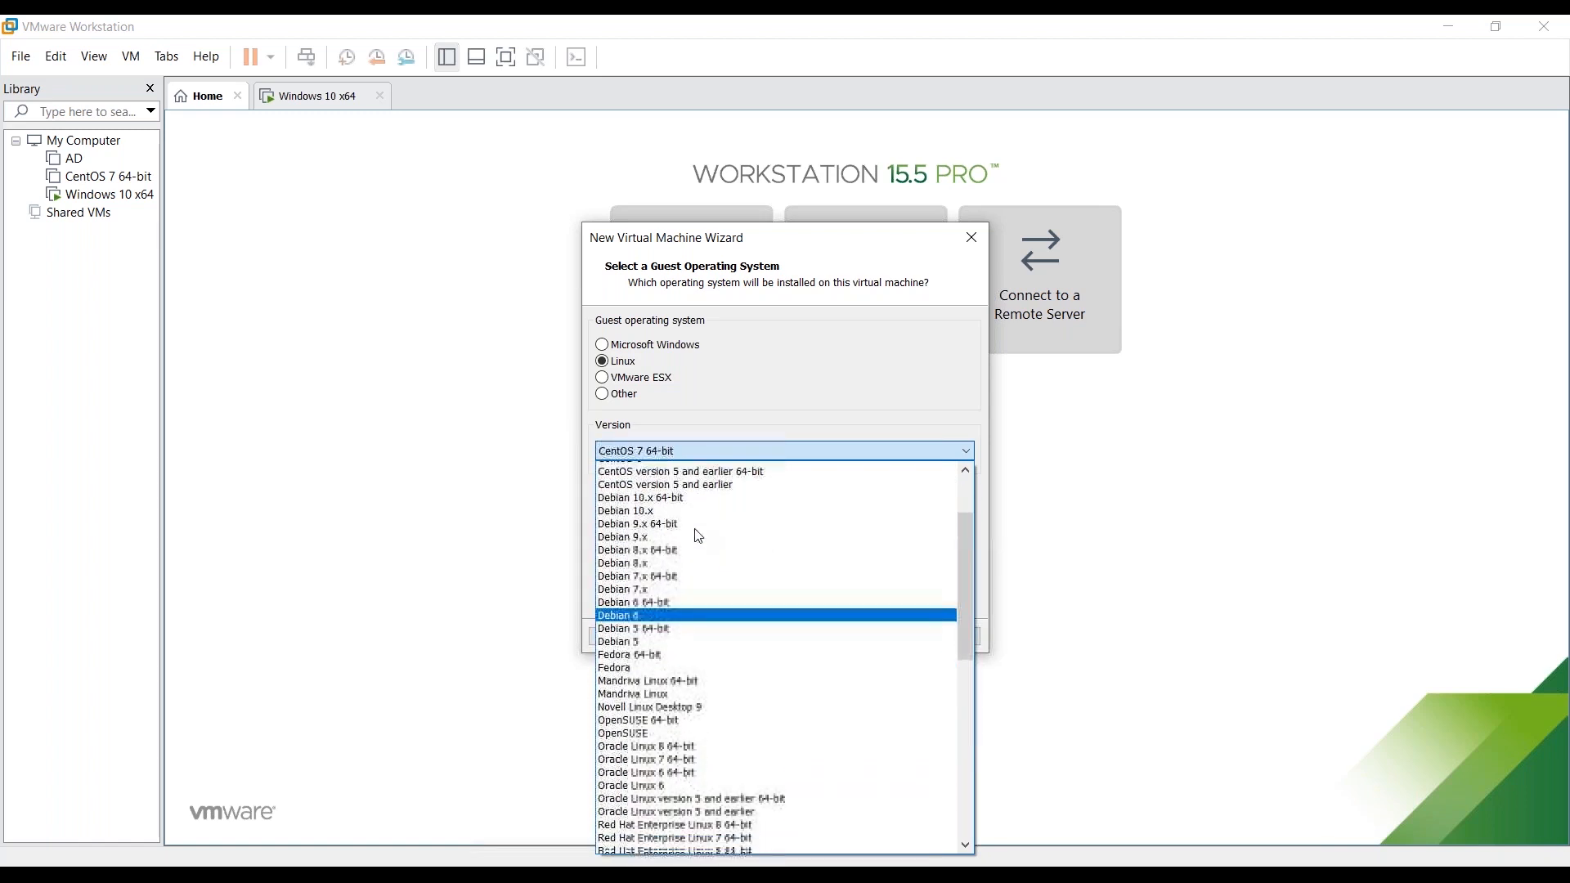
left_click(738, 825)
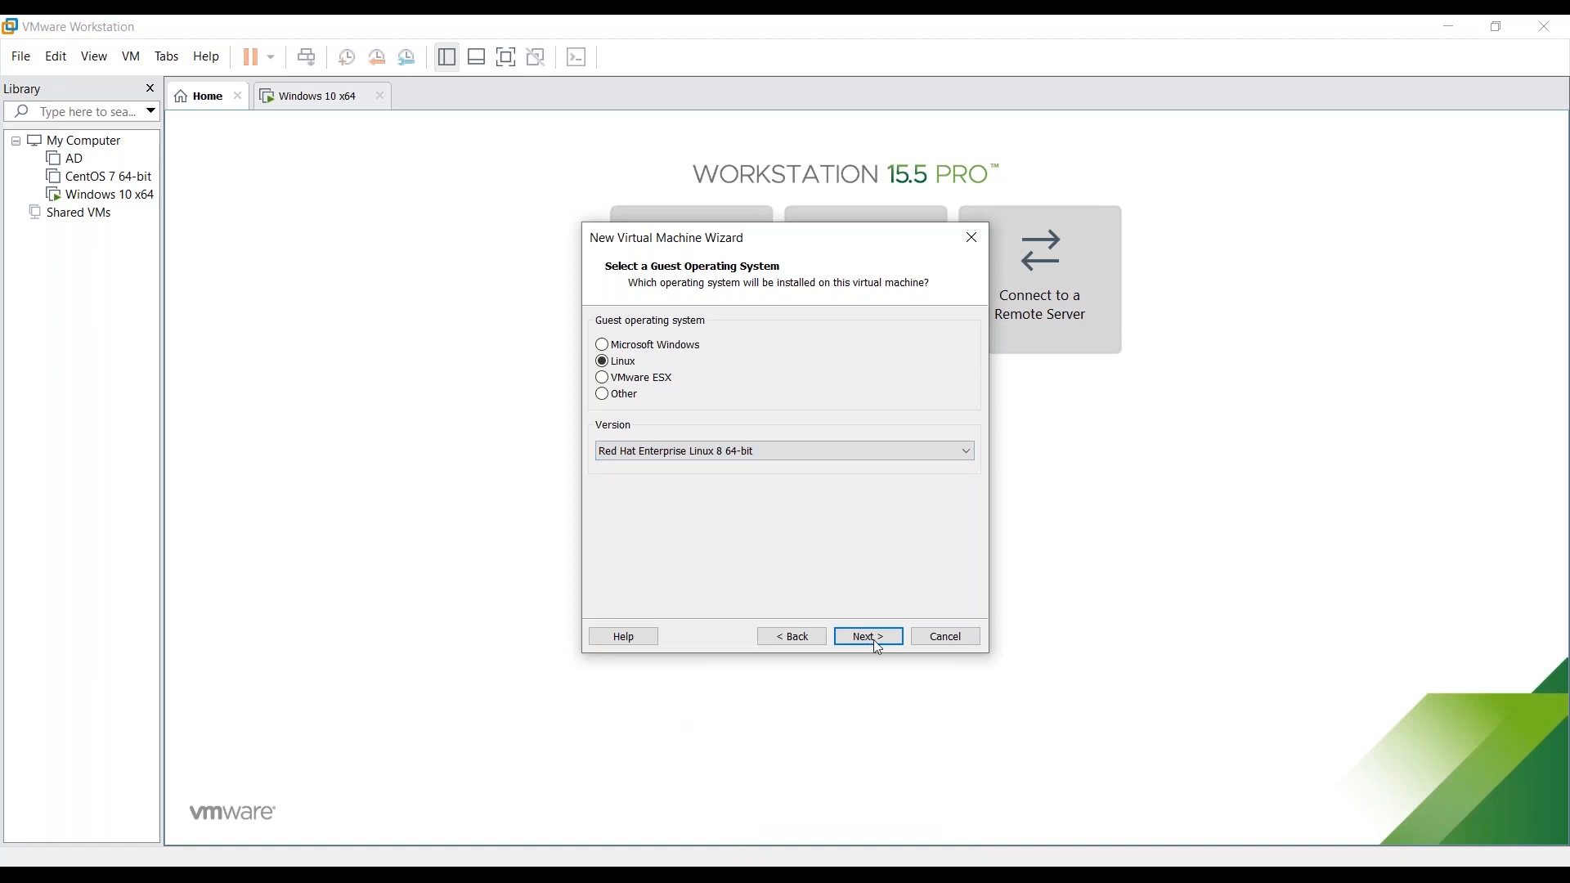
- Keep the default VM name and set its location to E:\Machines
left_click(878, 645)
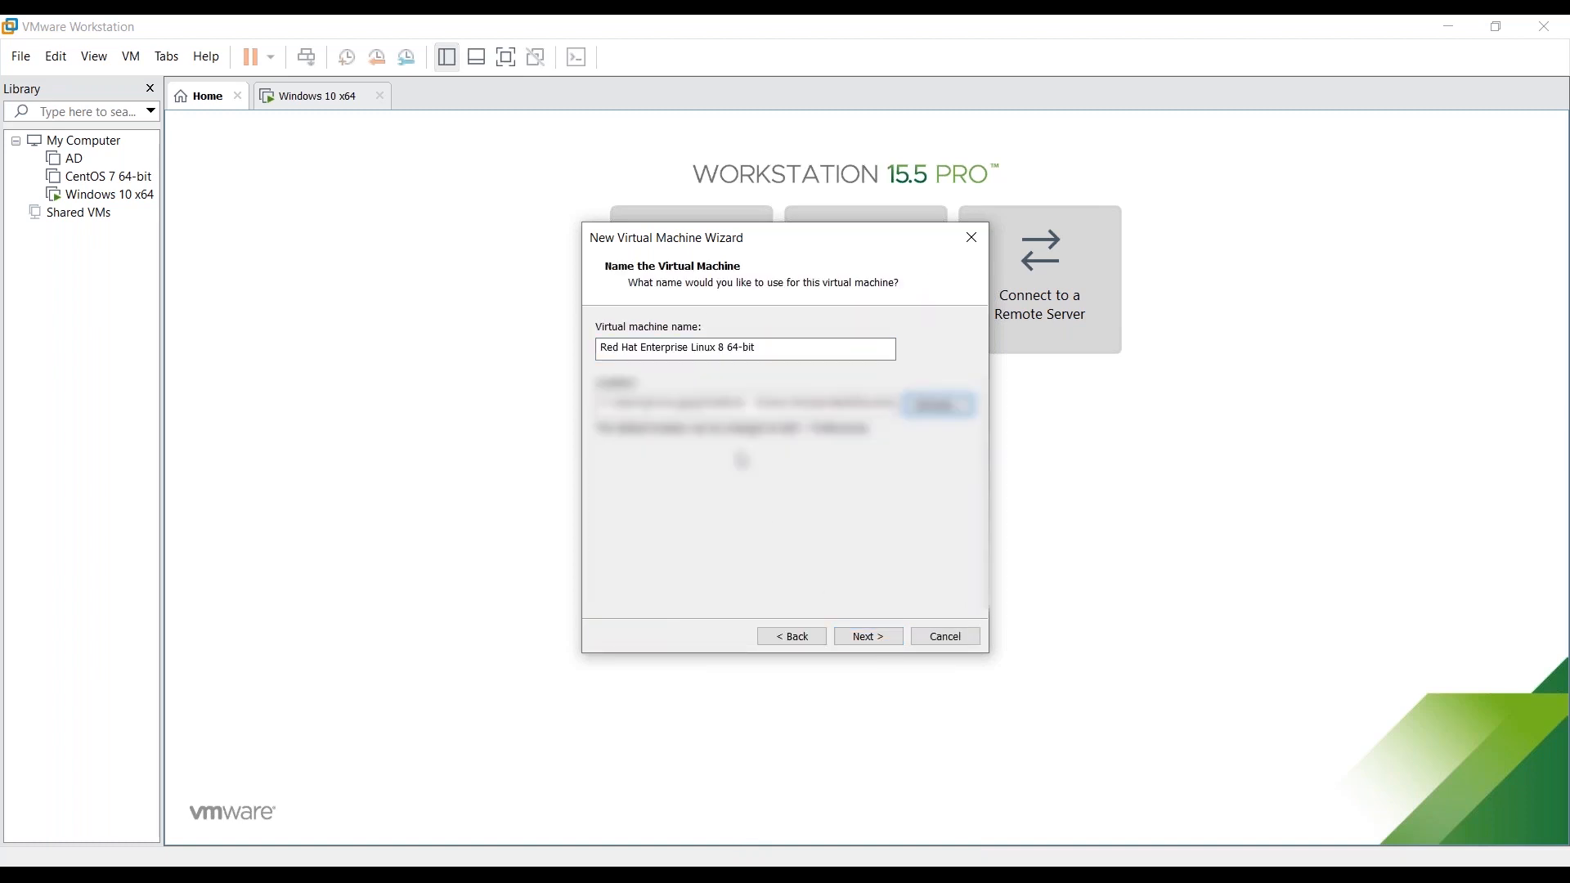
left_click(603, 353)
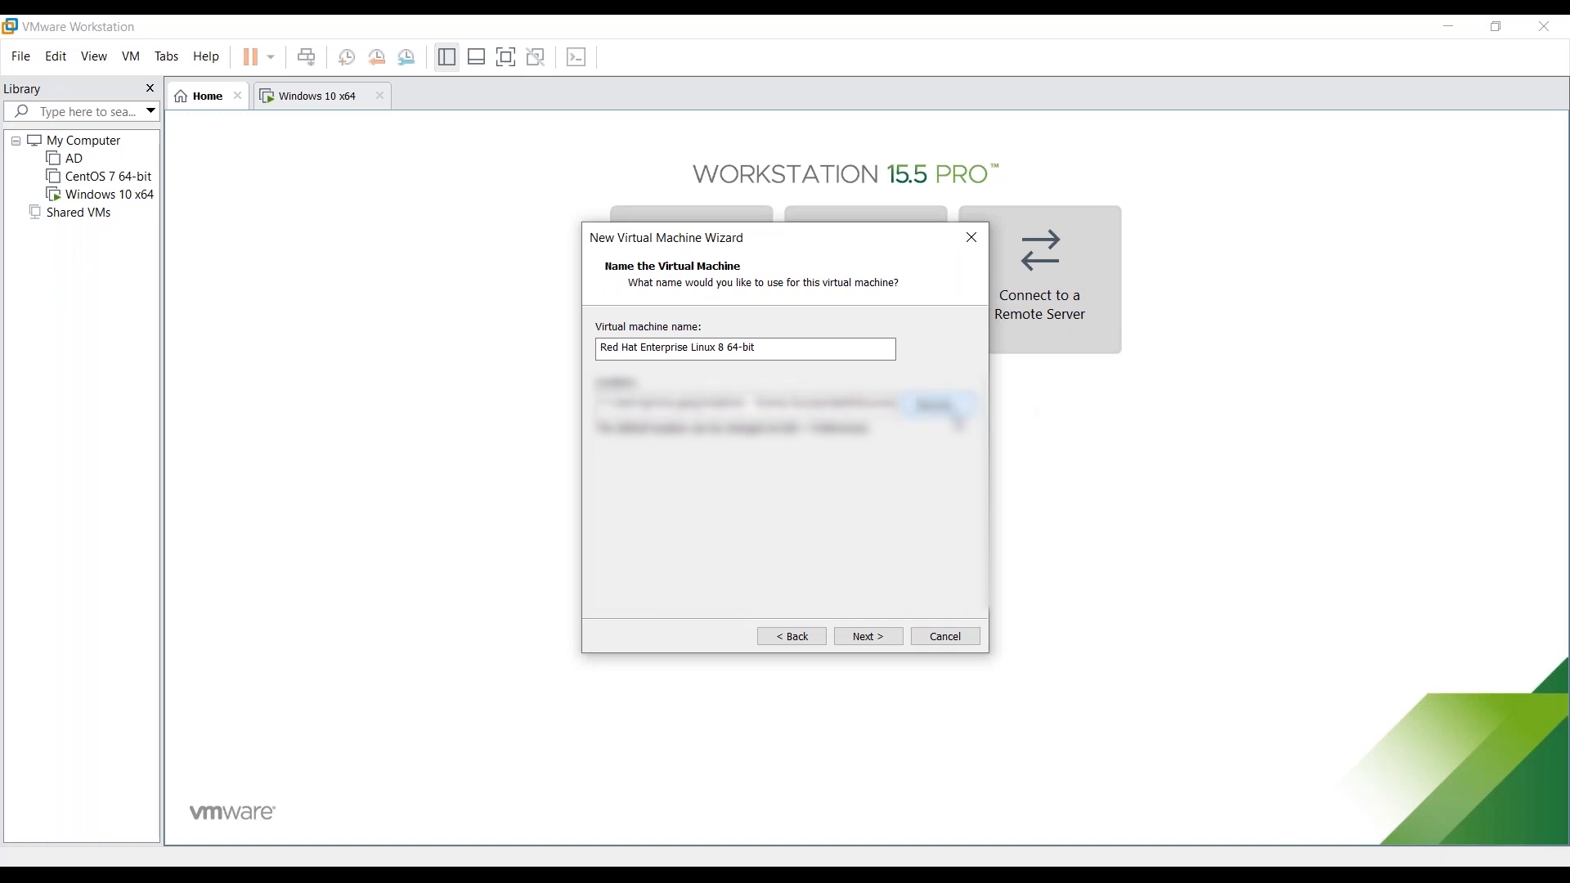
left_click(955, 415)
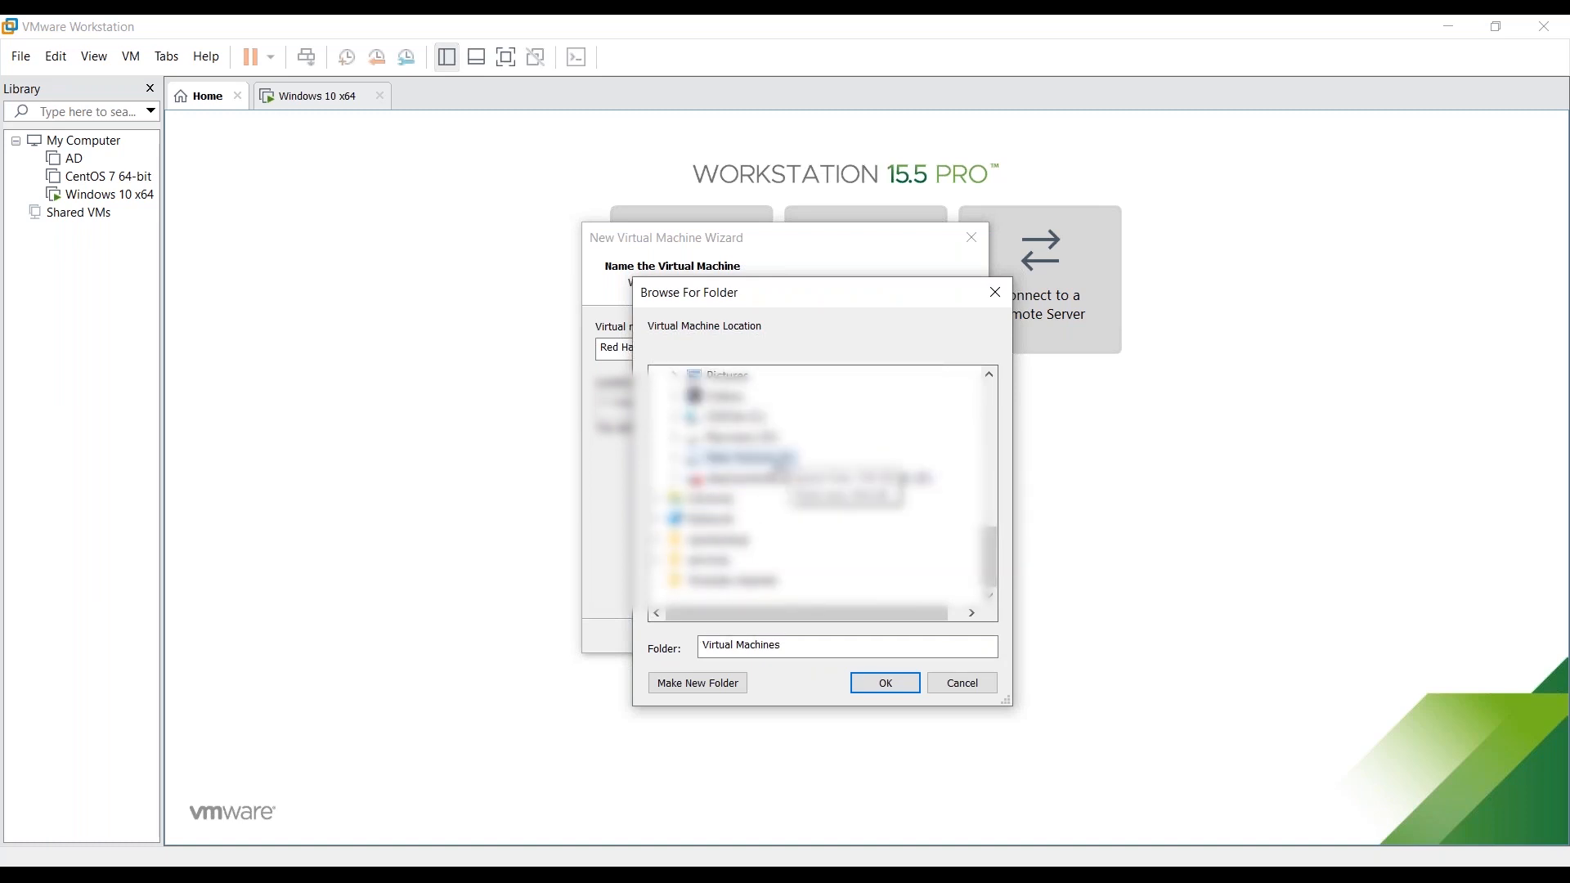
double_click(777, 460)
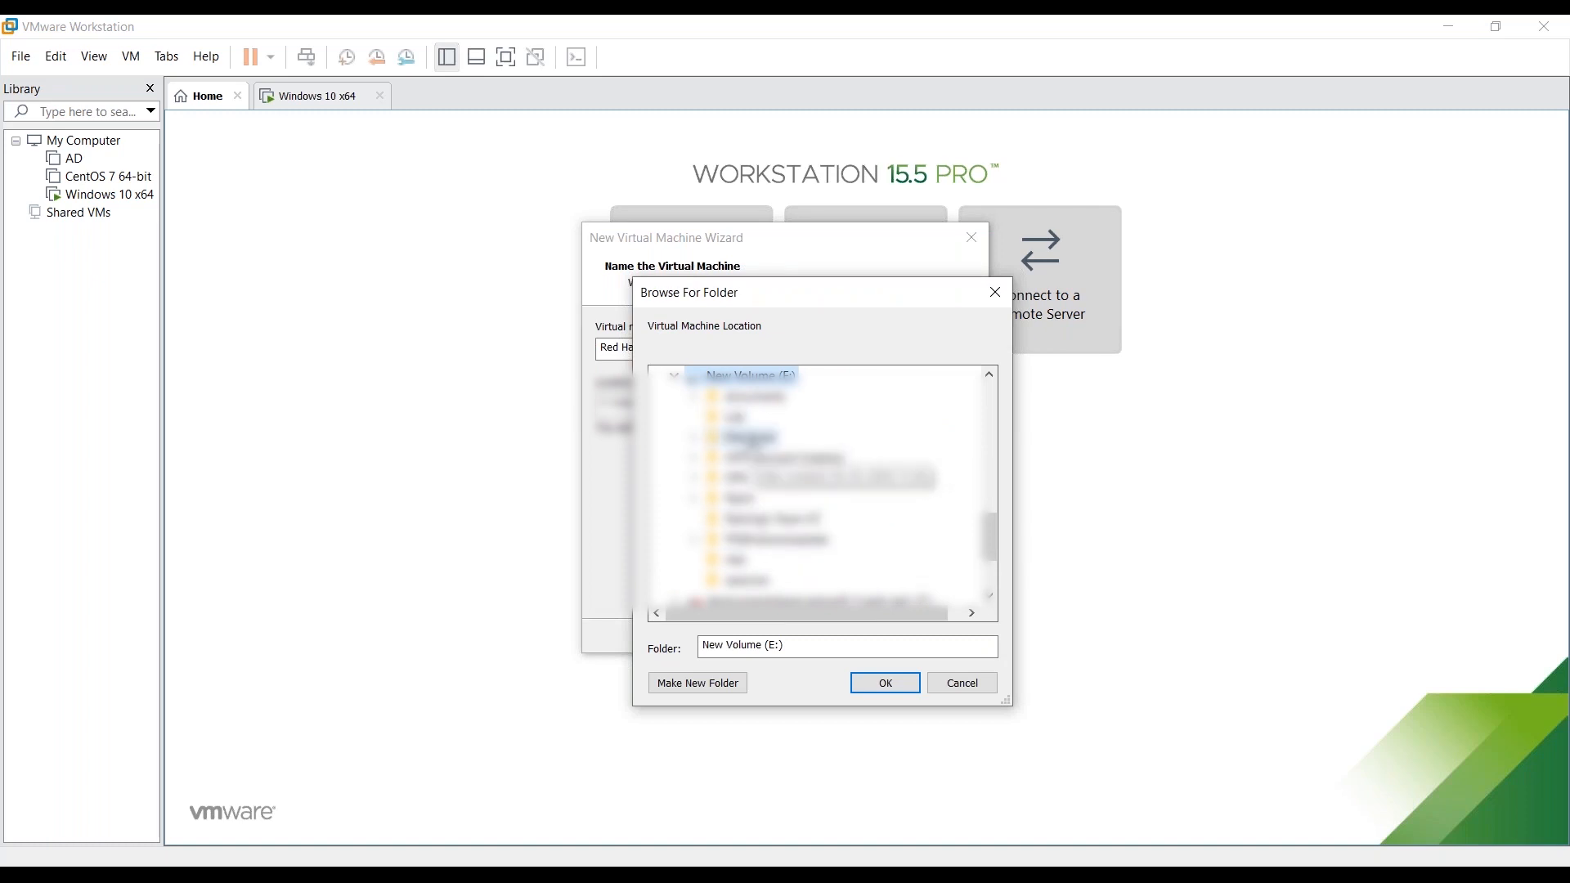
double_click(749, 437)
left_click(884, 683)
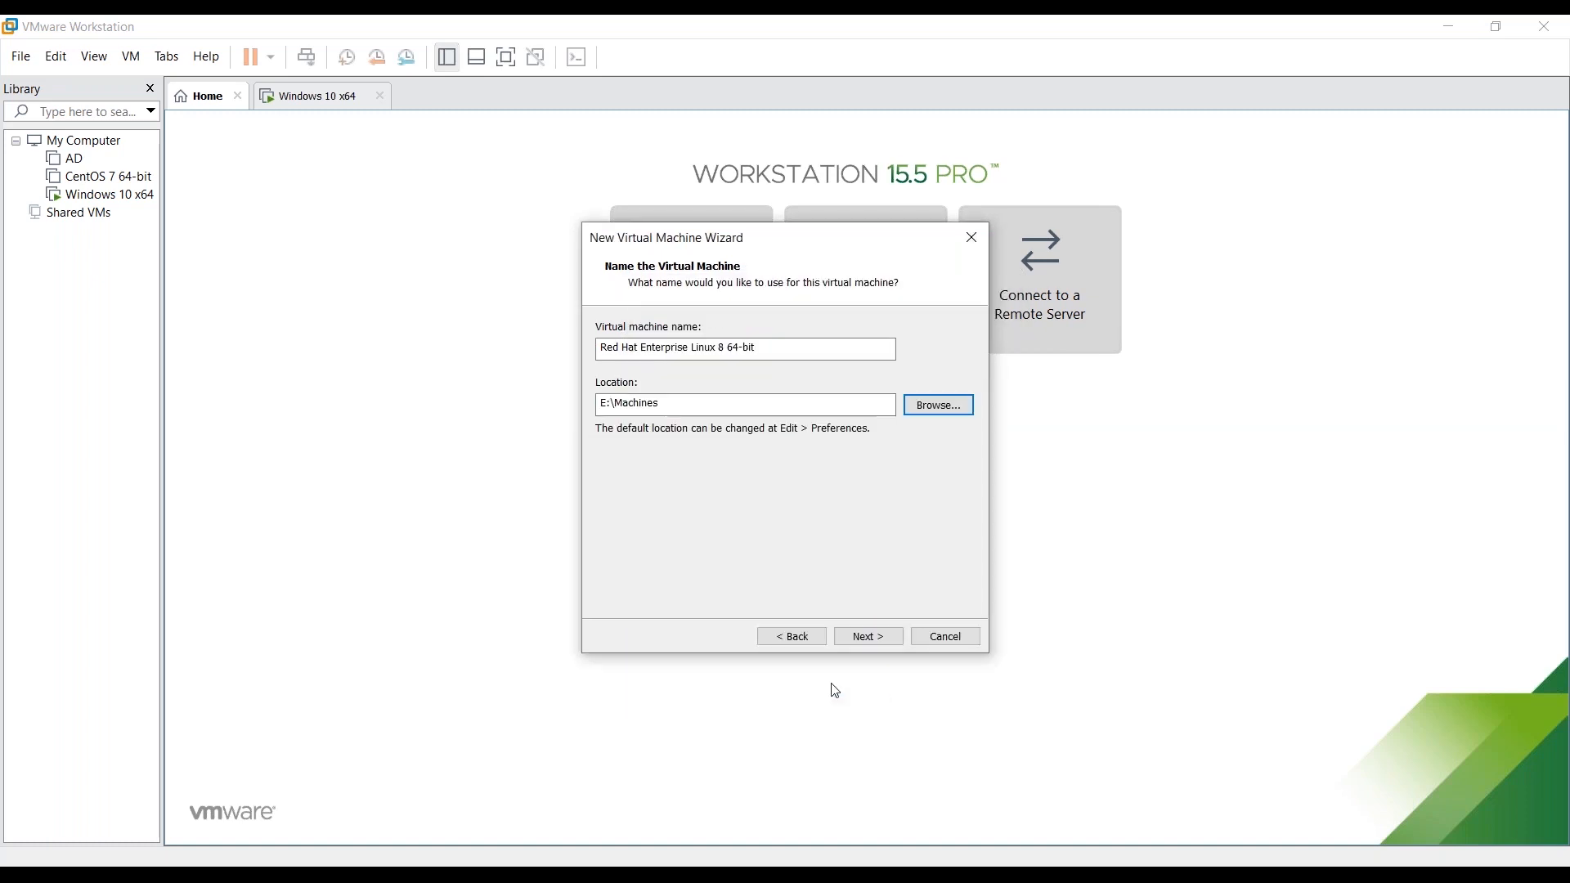
left_click(859, 636)
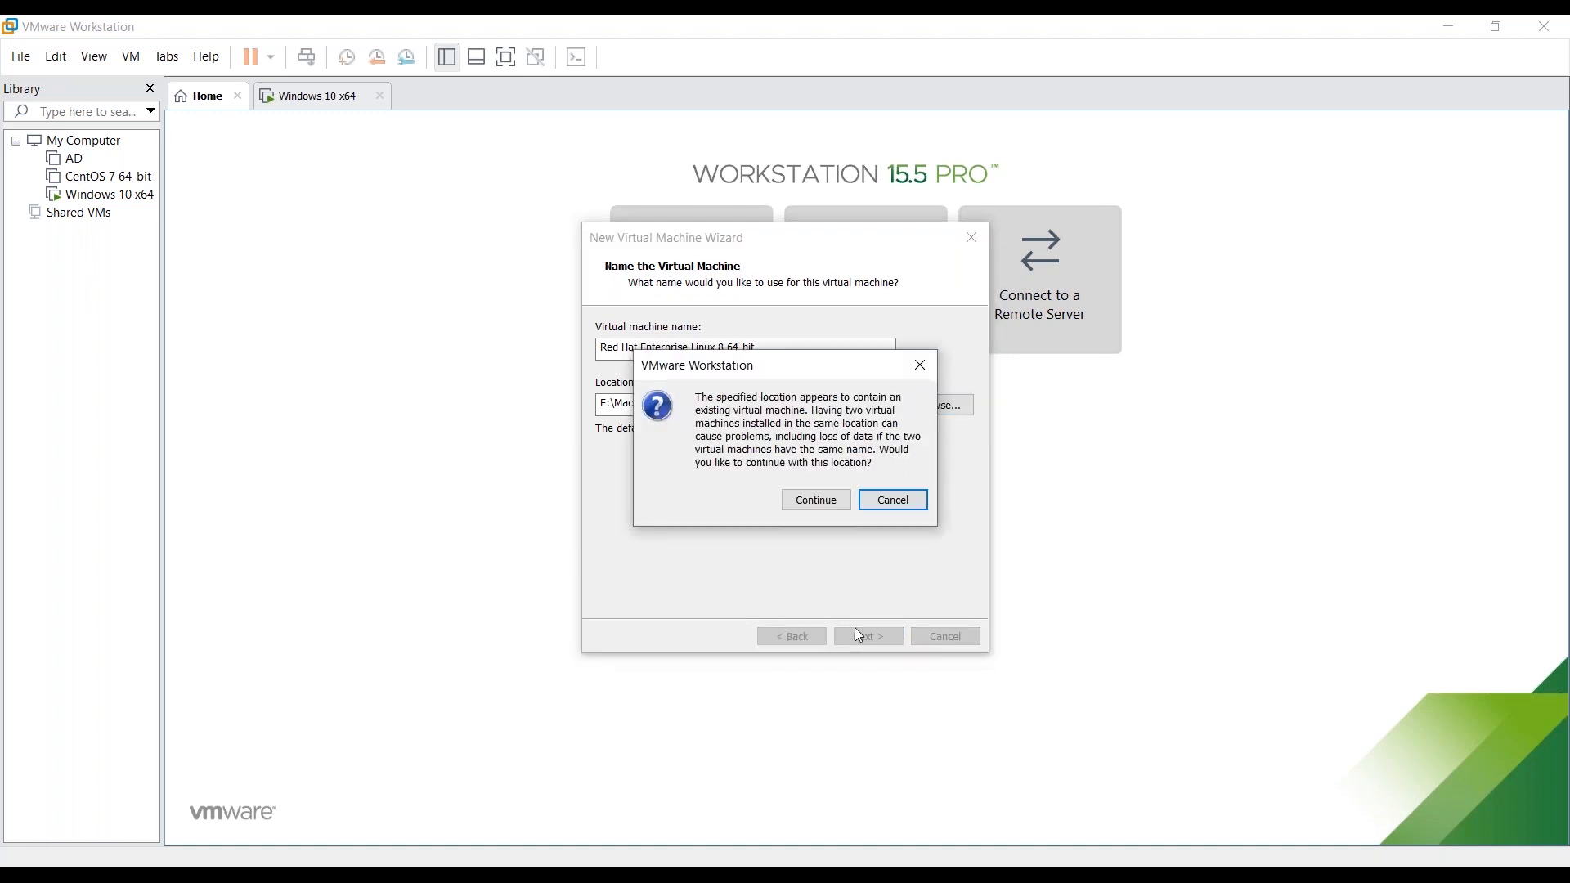
- Accept the location warning, keep 1 processor and 2048 MB memory, and choose no network connection
left_click(840, 513)
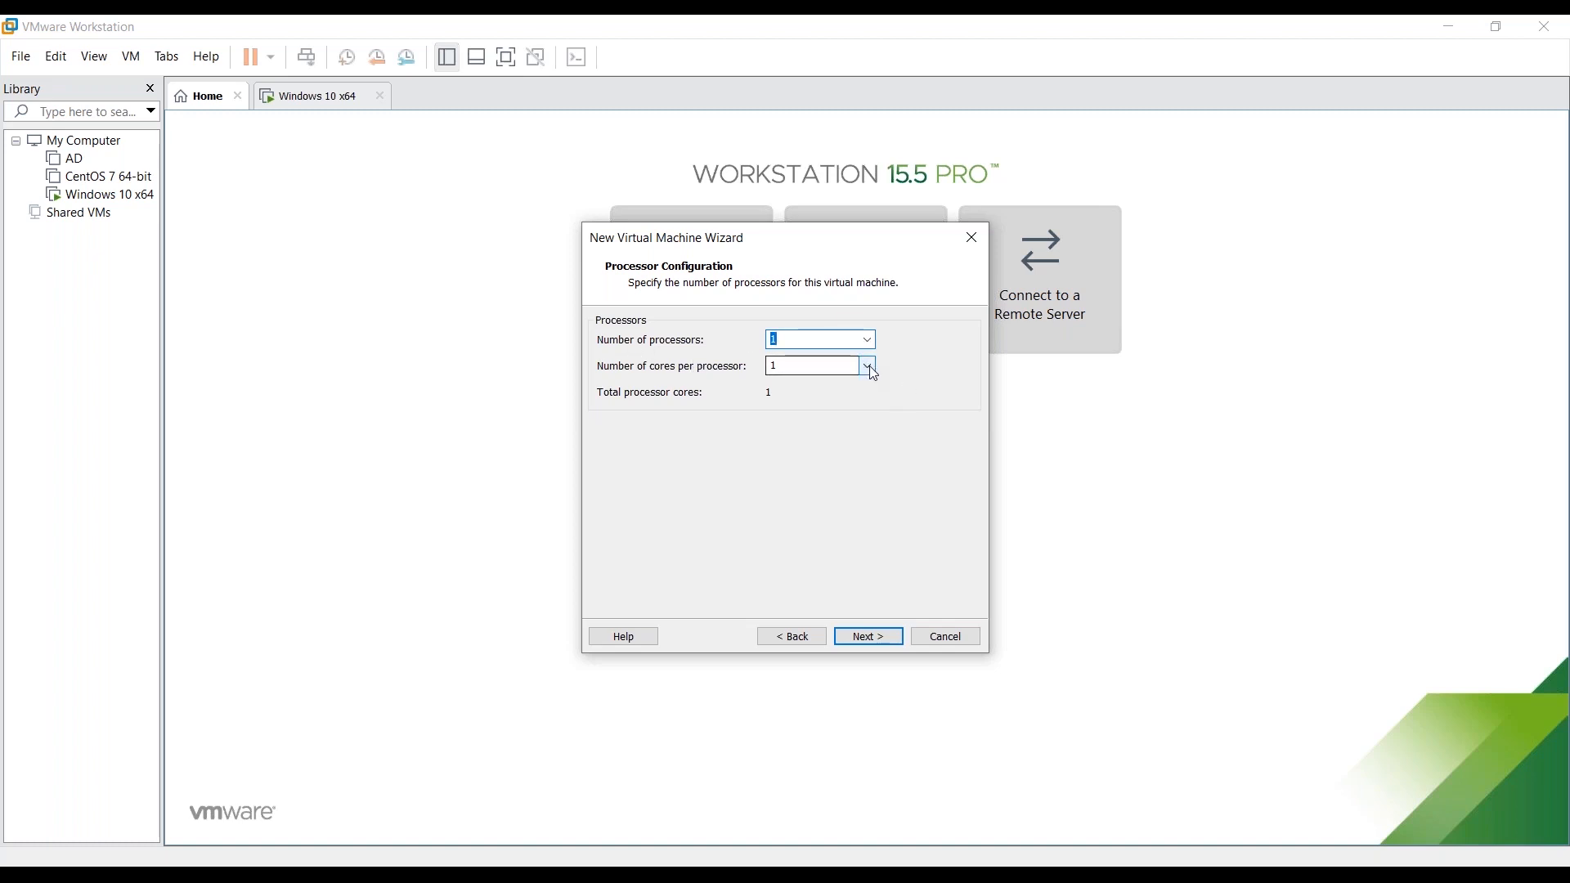
left_click(867, 636)
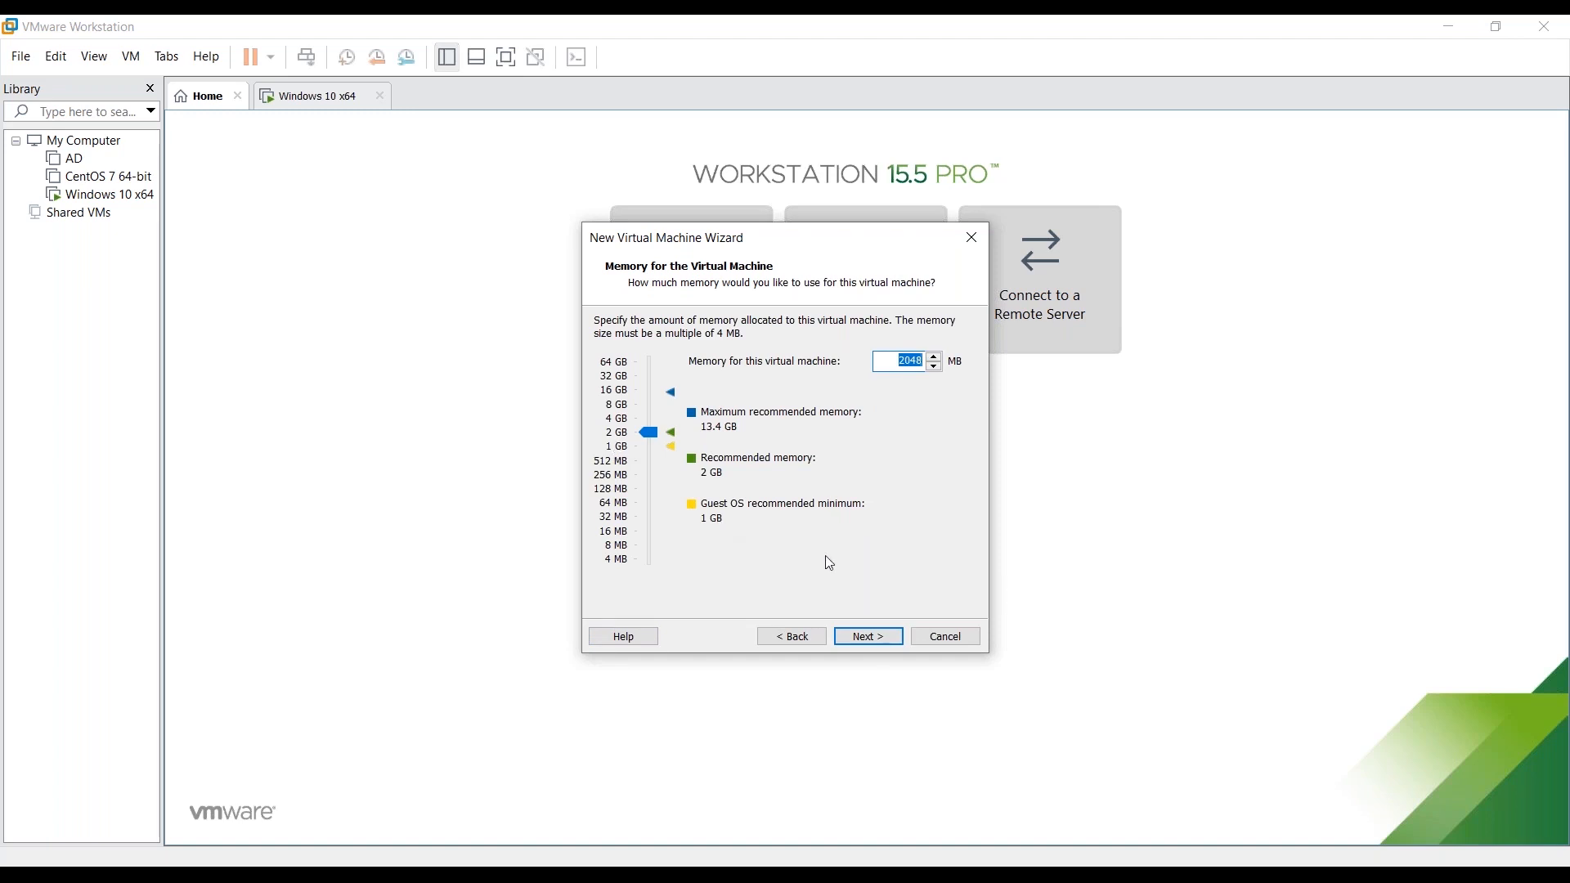
left_click(864, 635)
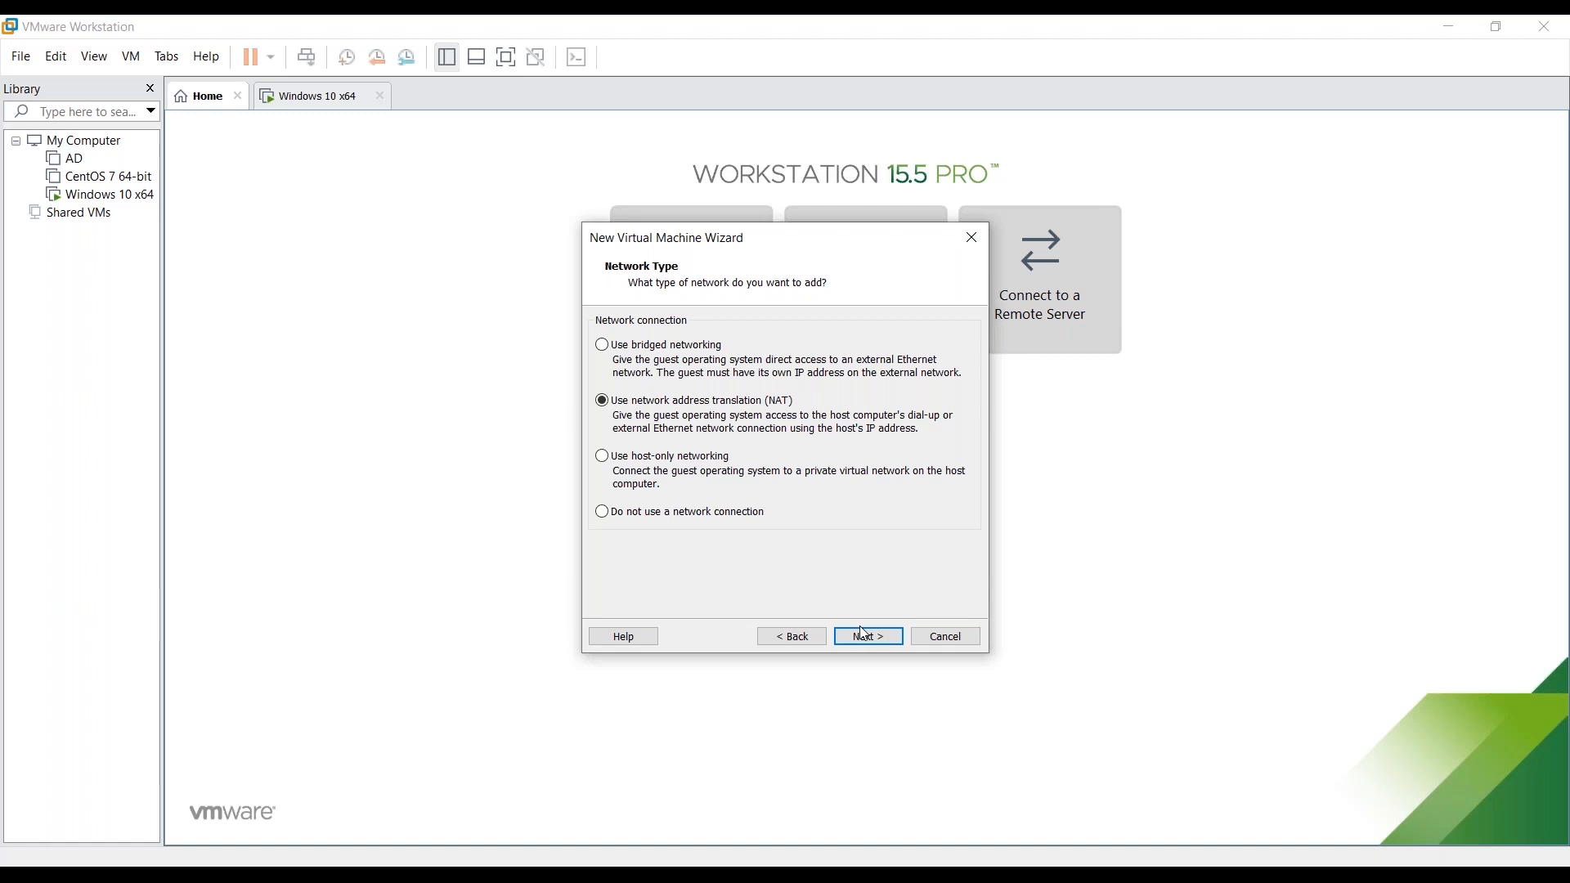
left_click(728, 515)
left_click(847, 638)
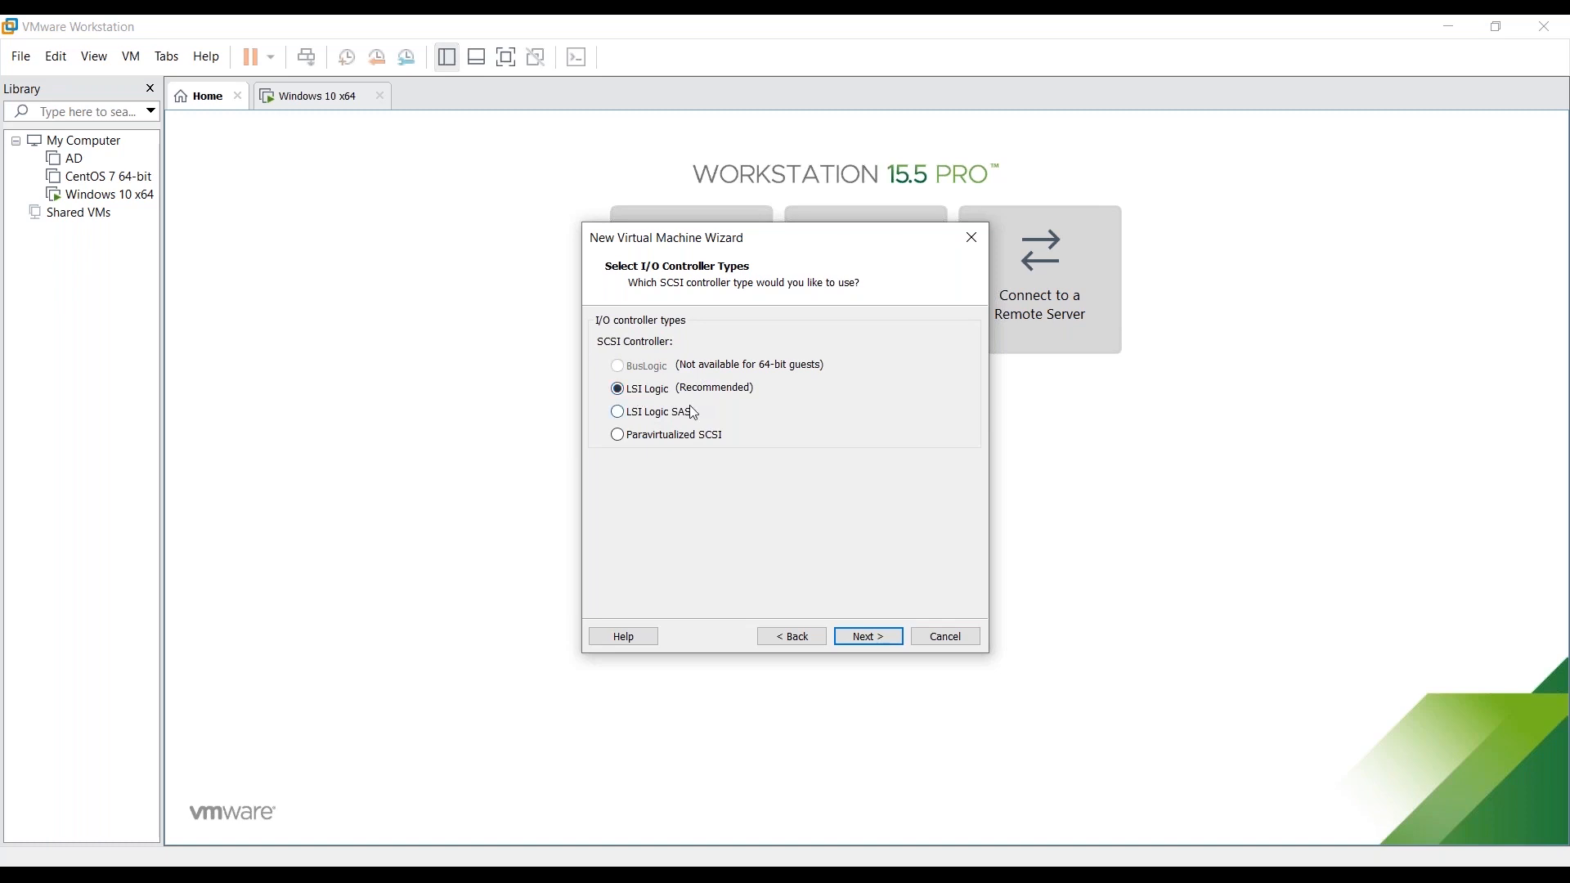
- Keep the LSI Logic SCSI controller and the NVMe virtual disk type
left_click(845, 634)
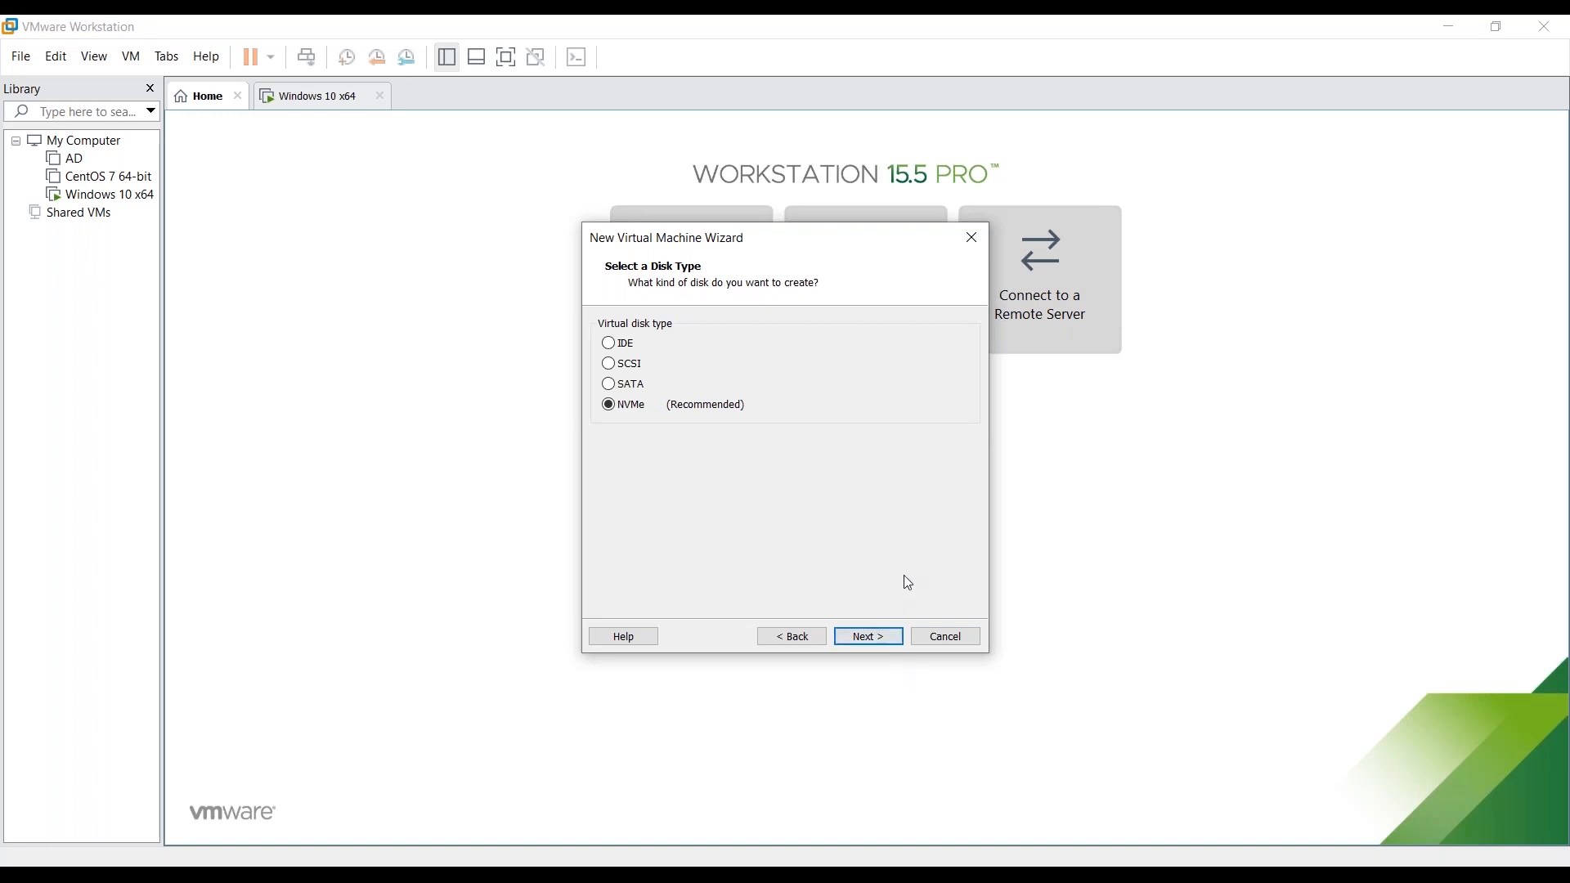
left_click(872, 638)
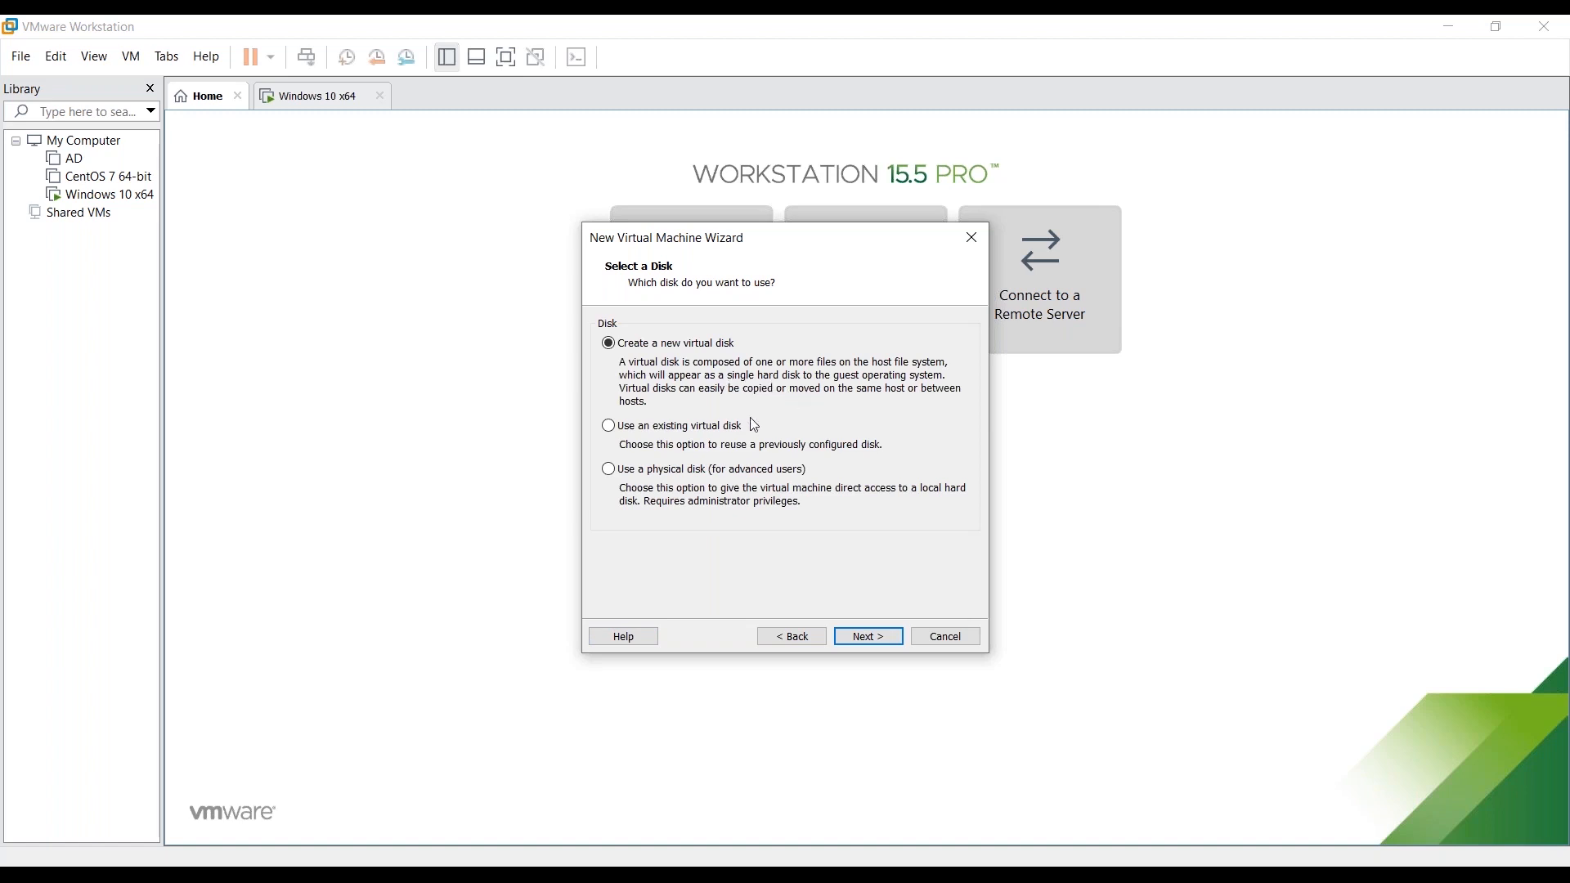
- Create a new 15 GB virtual disk stored as a single file with the default file name
left_click(867, 635)
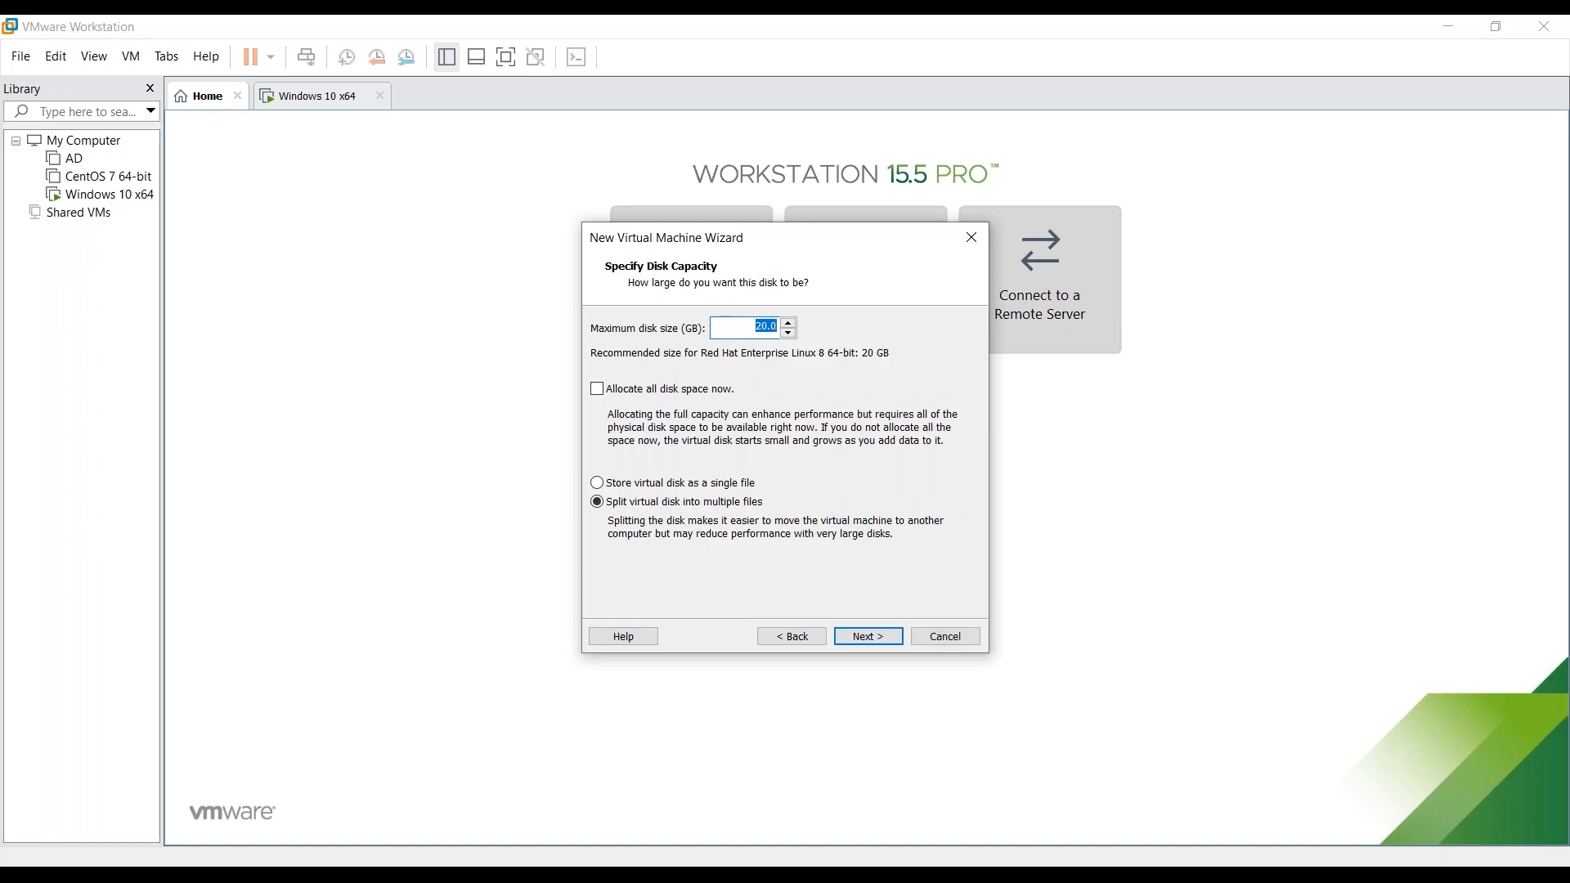
type("10")
key("BackSpace")
type("5")
left_click(730, 489)
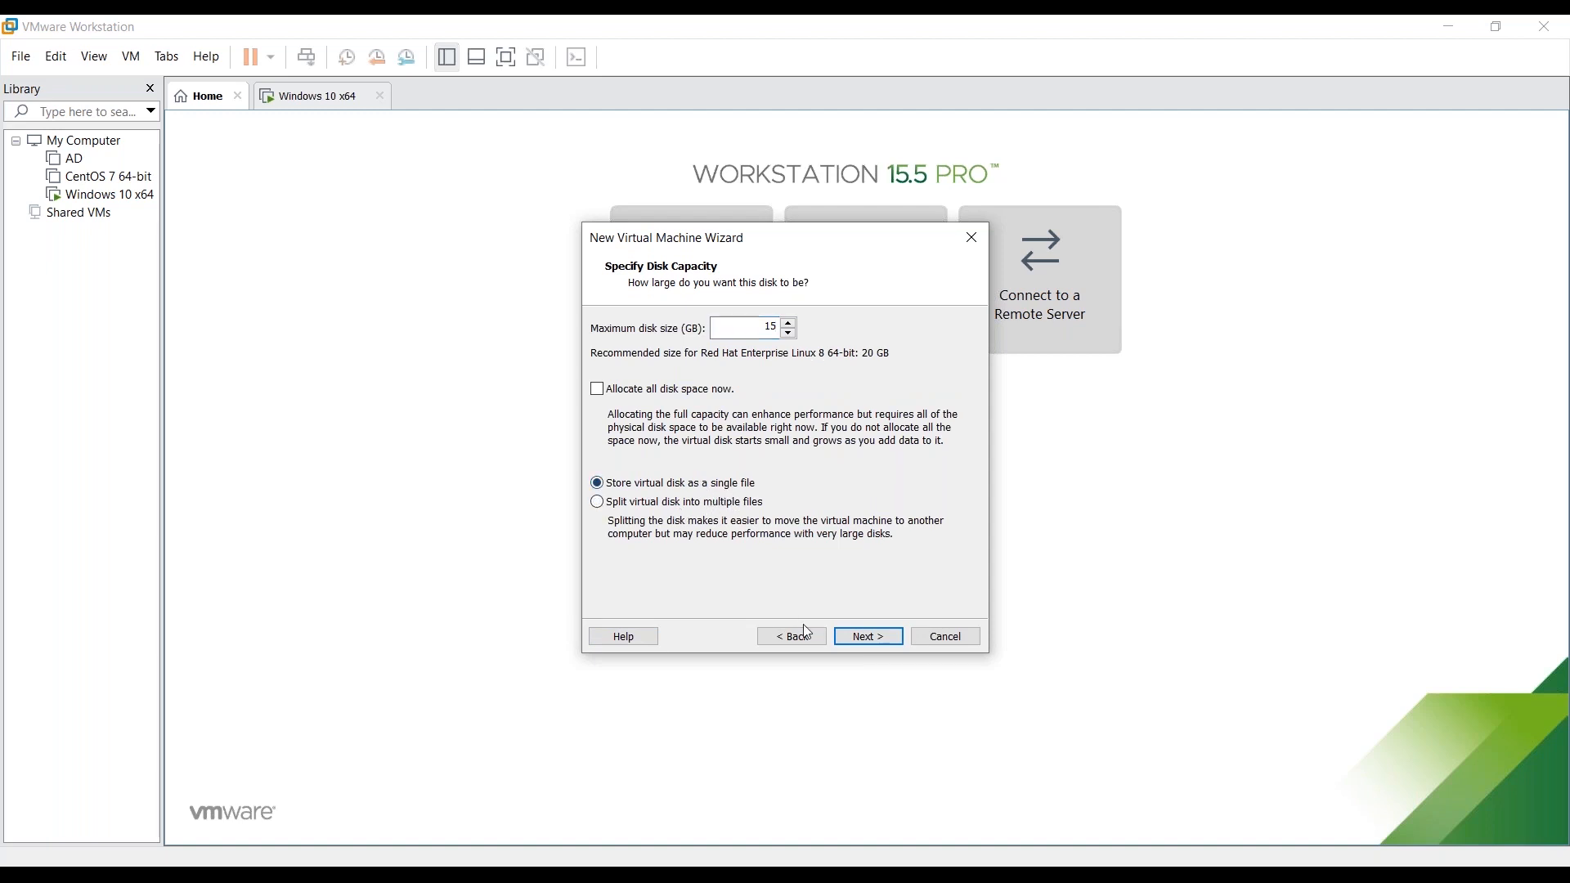
left_click(867, 637)
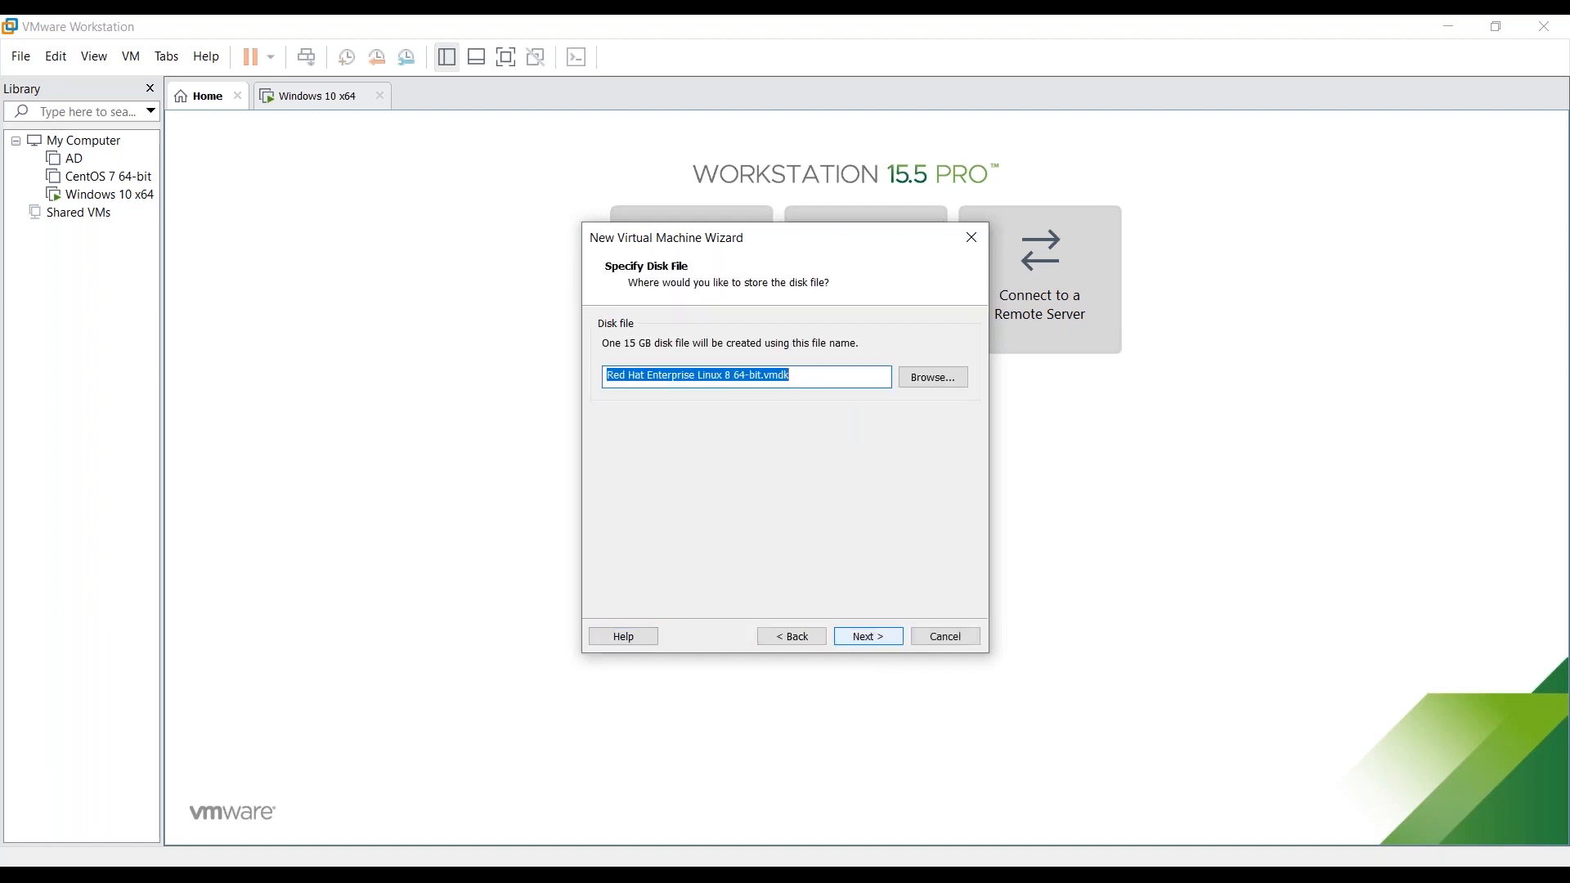
left_click(880, 637)
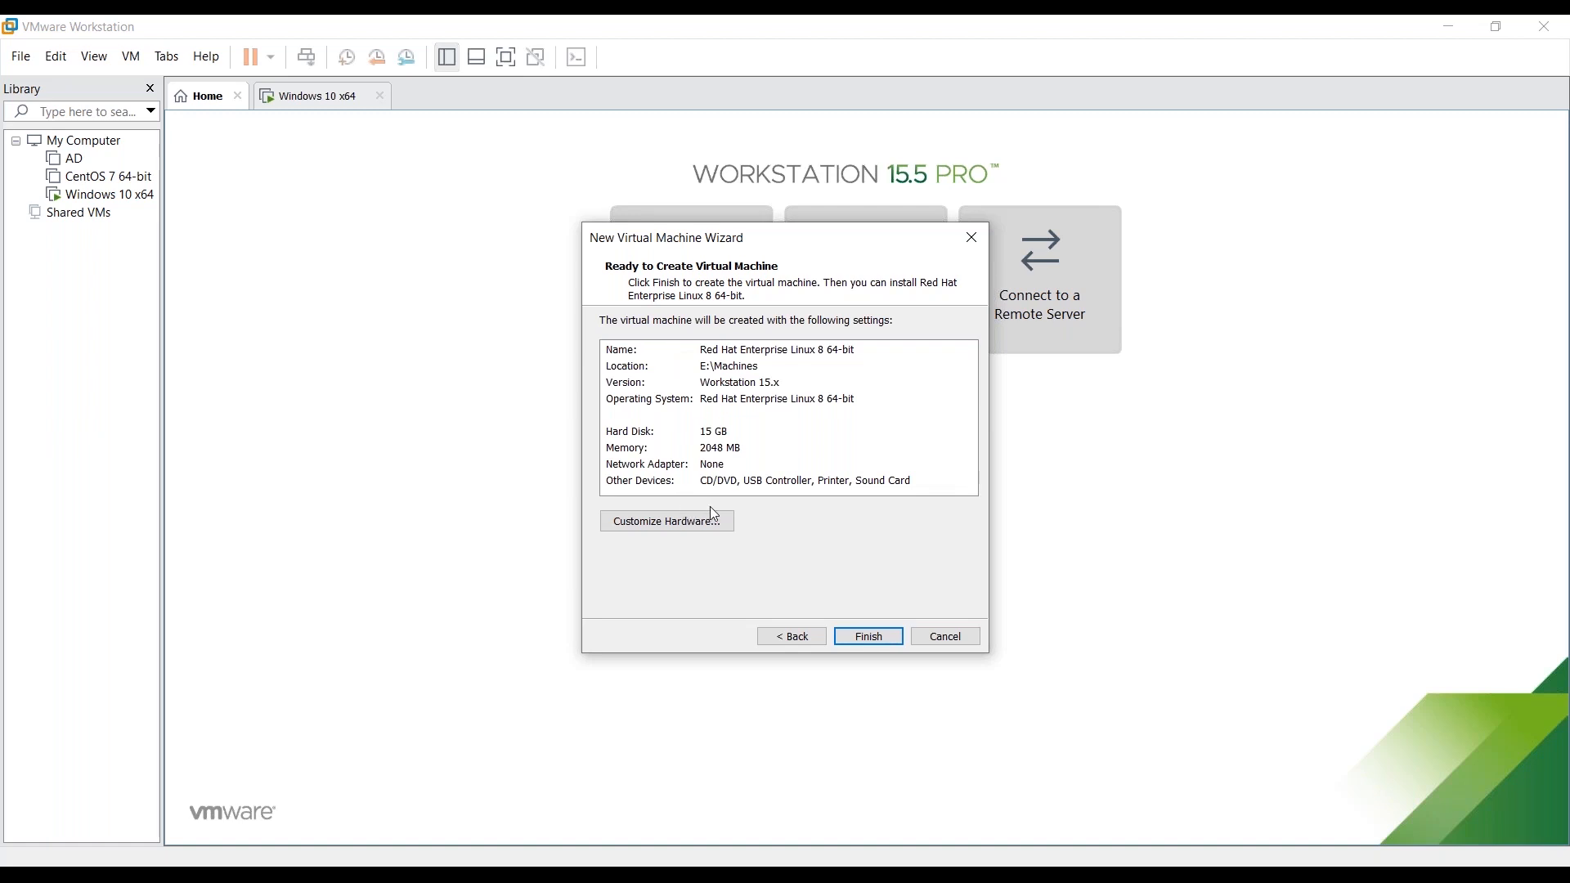
- Finish the wizard to create the Red Hat Enterprise Linux 8 64-bit virtual machine
left_click(693, 351)
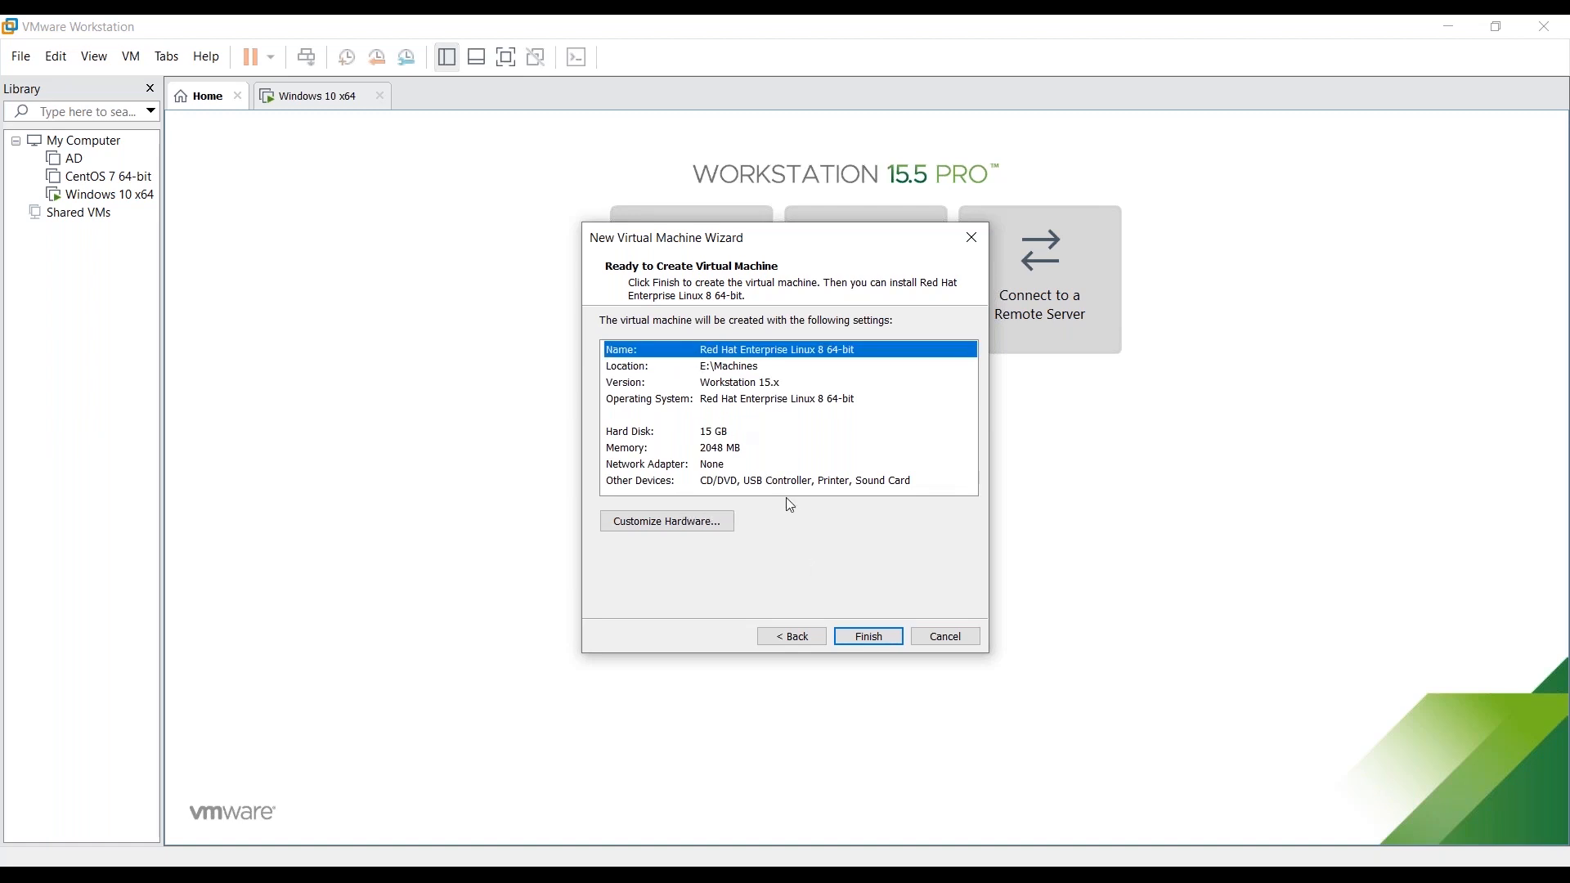
left_click(884, 637)
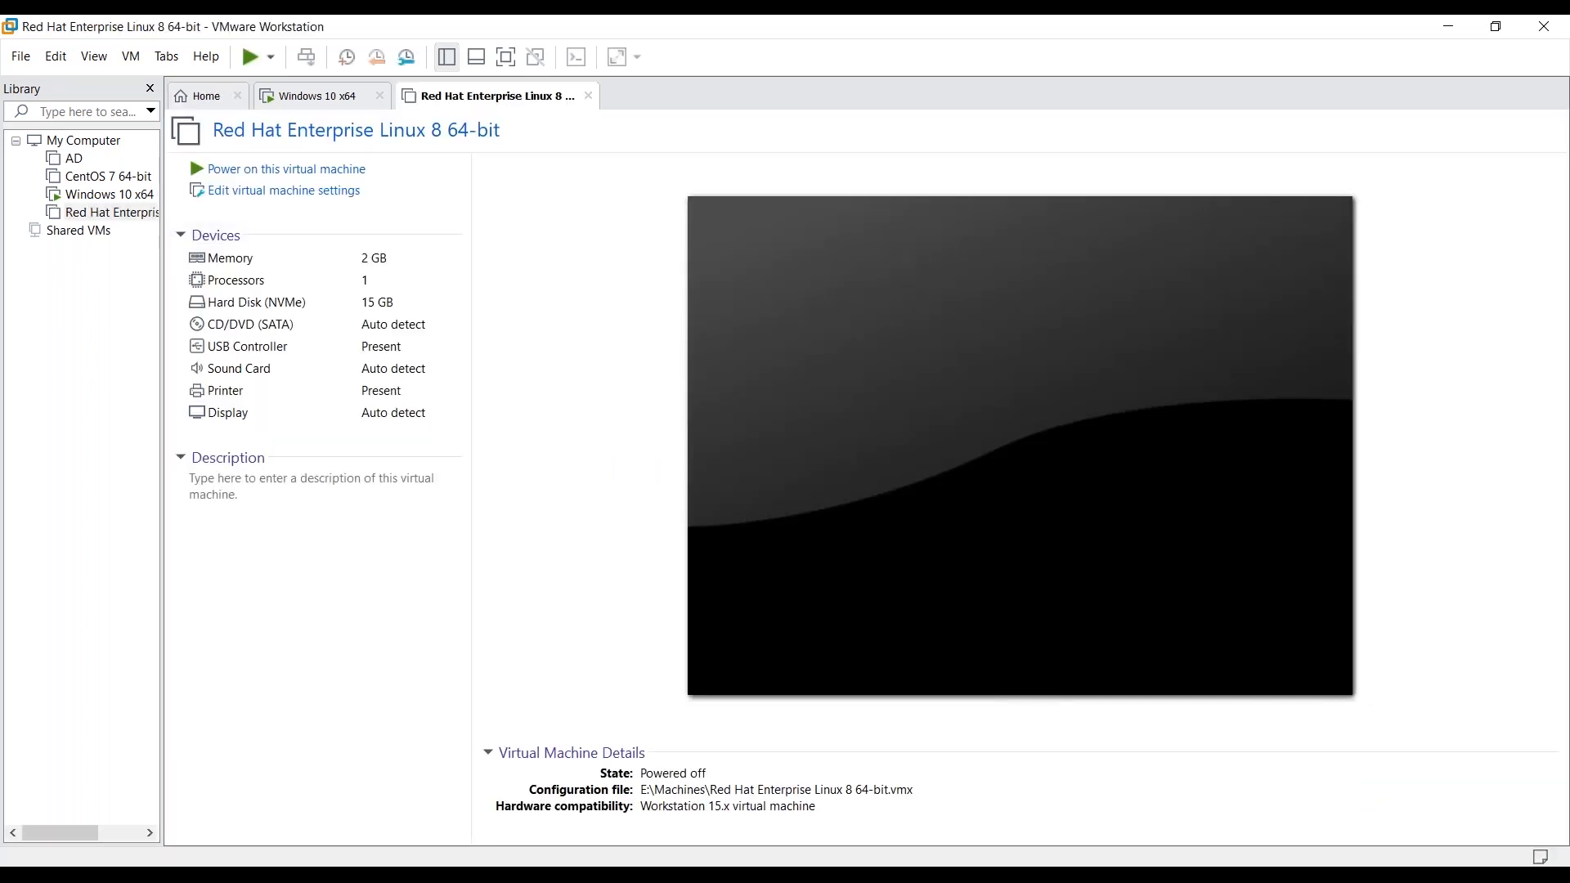
left_click(274, 192)
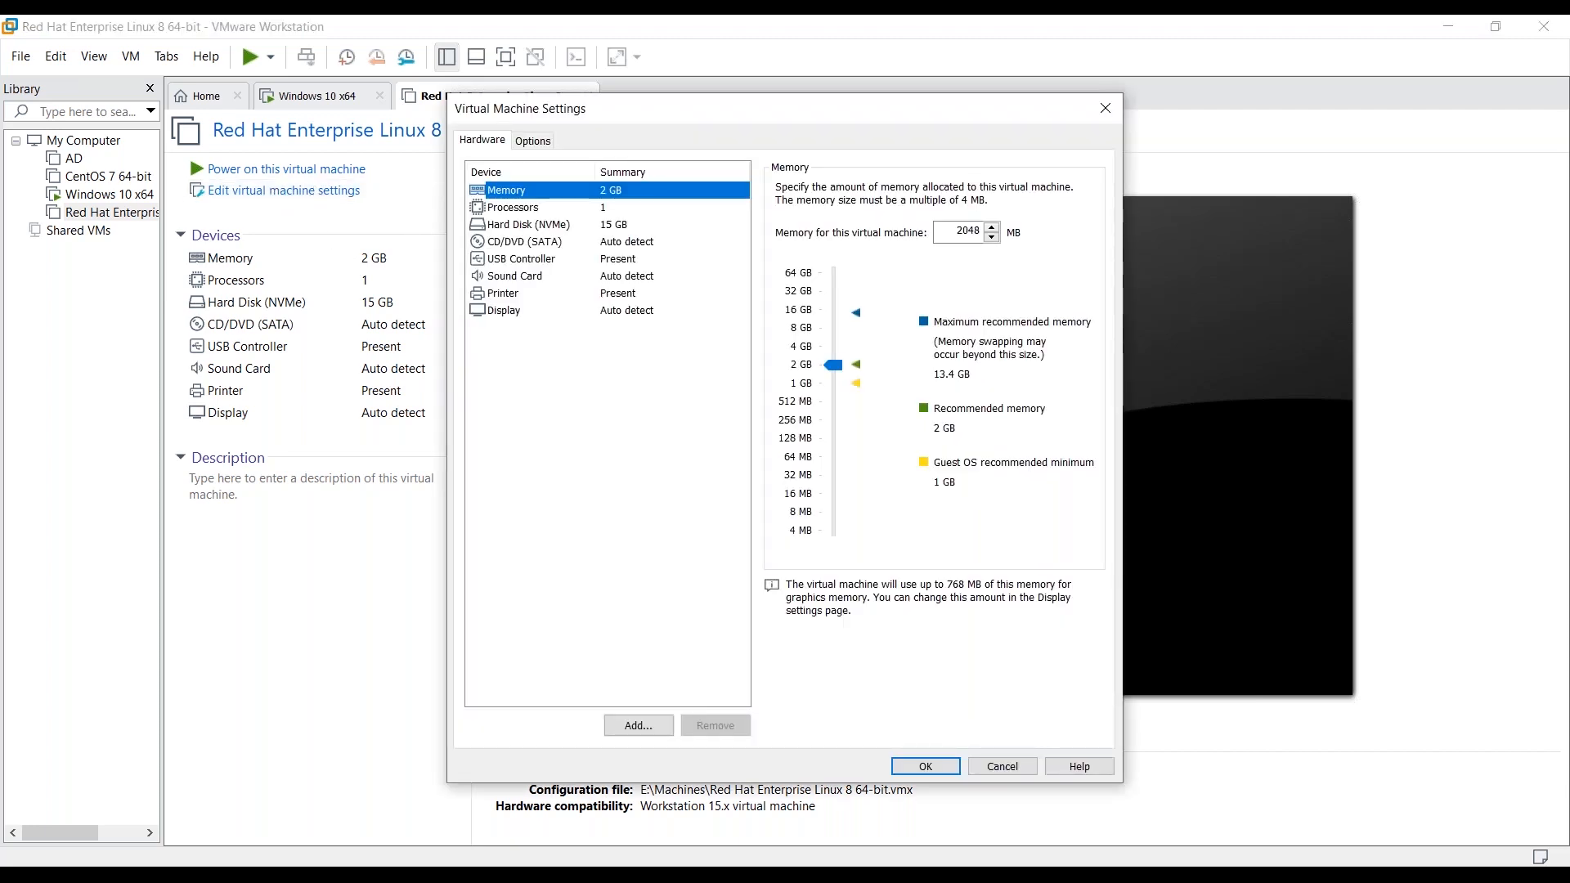
- Point the CD/DVD (SATA) drive at the CentOS-8.1.1911-x86_64-dvd1.iso image file
left_click(536, 245)
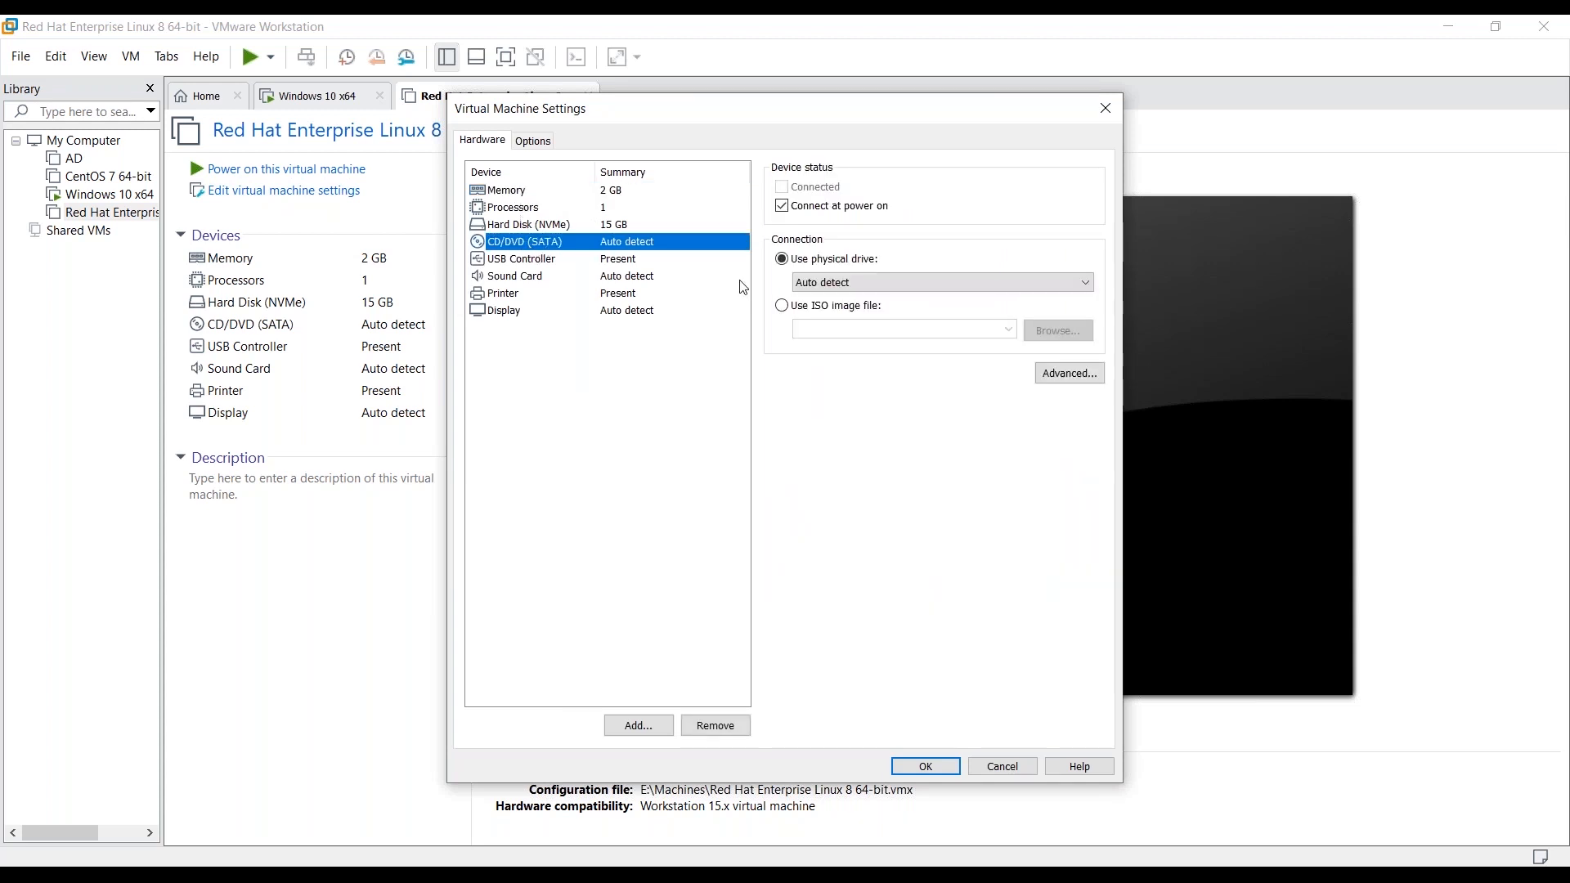
left_click(871, 318)
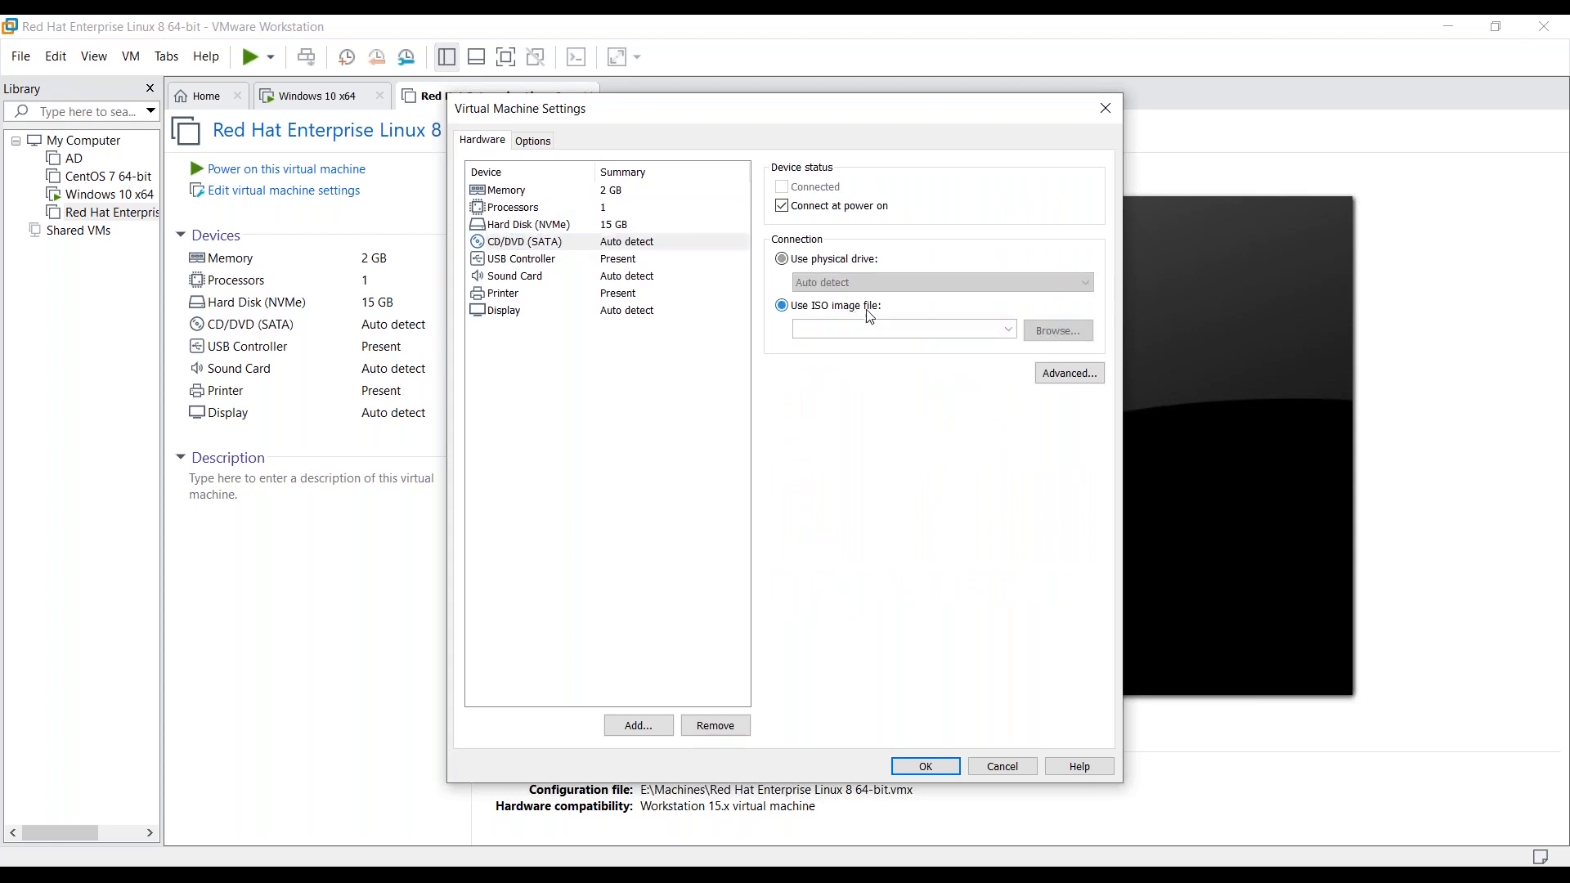
left_click(1012, 329)
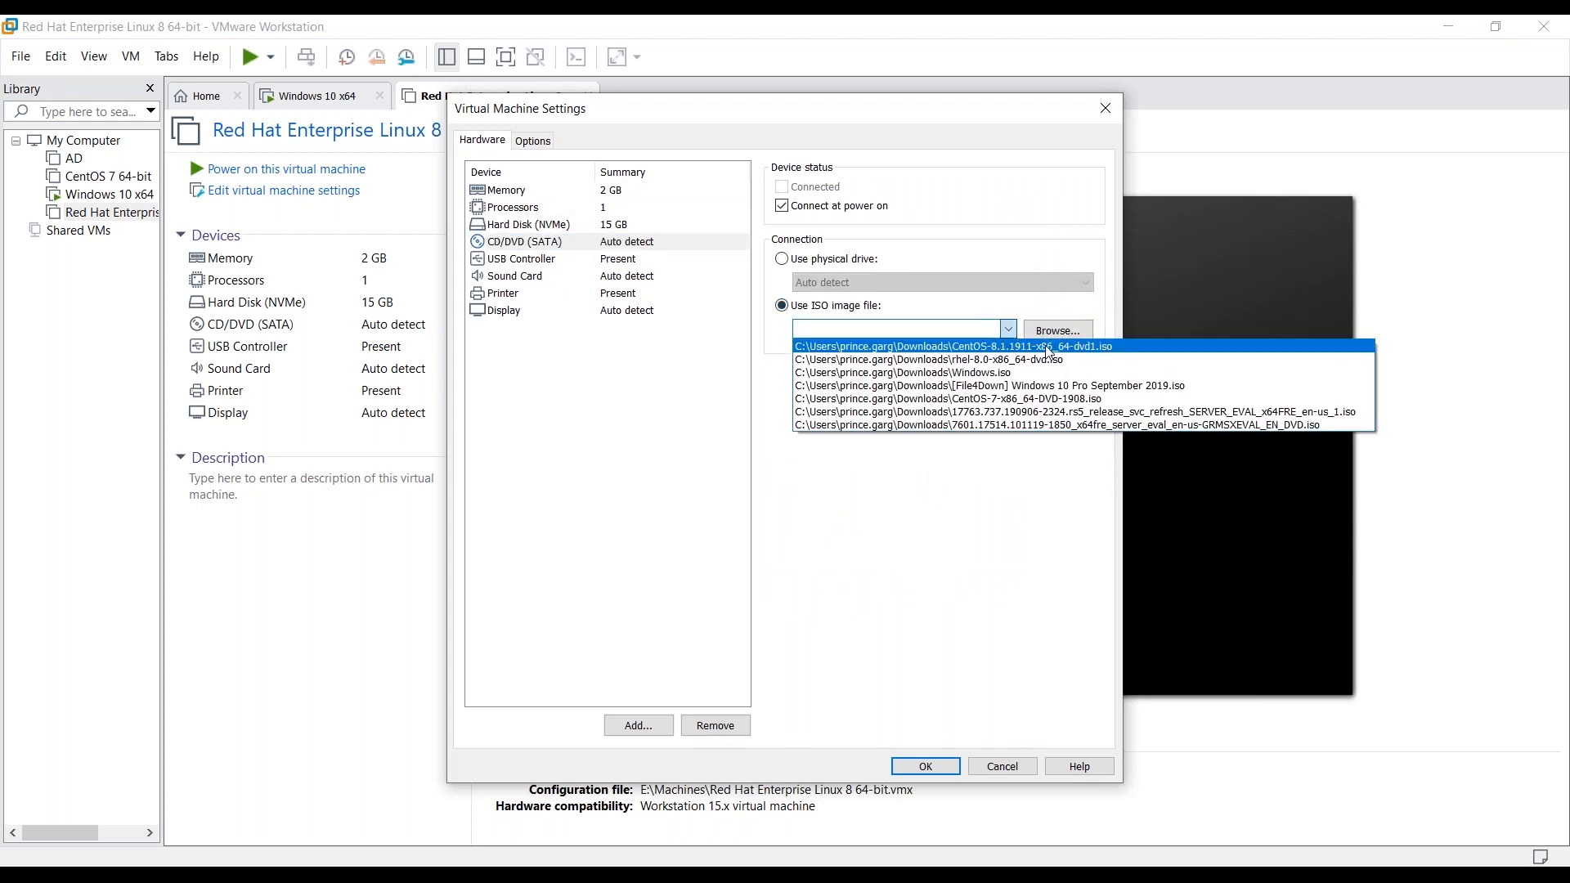
left_click(1049, 347)
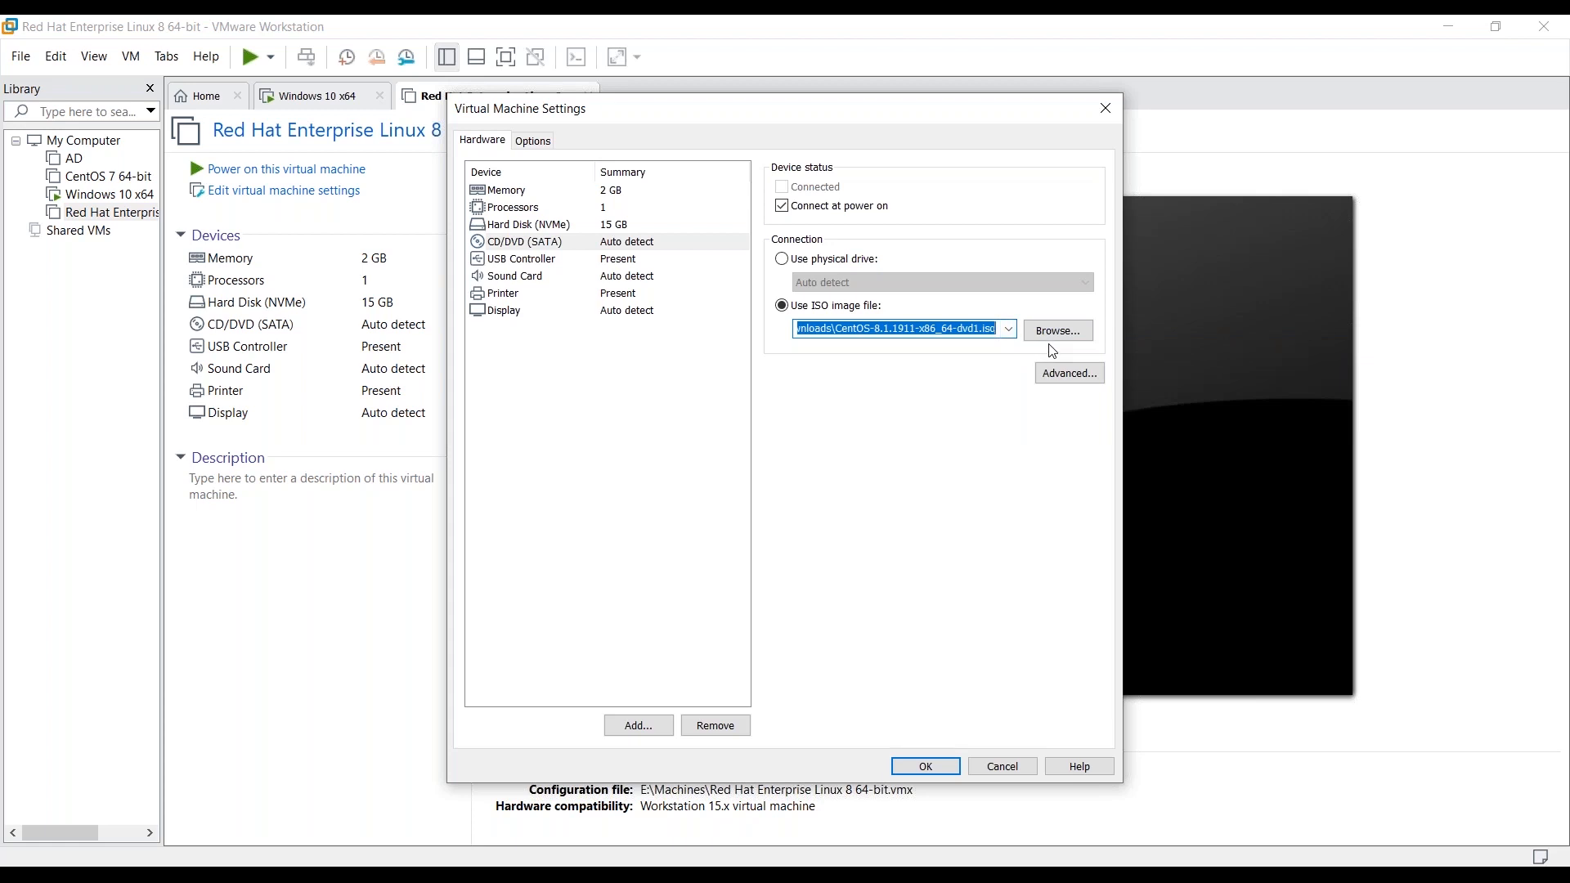
- Save the settings, power on the VM, and boot the Install CentOS Linux 8 entry
left_click(936, 769)
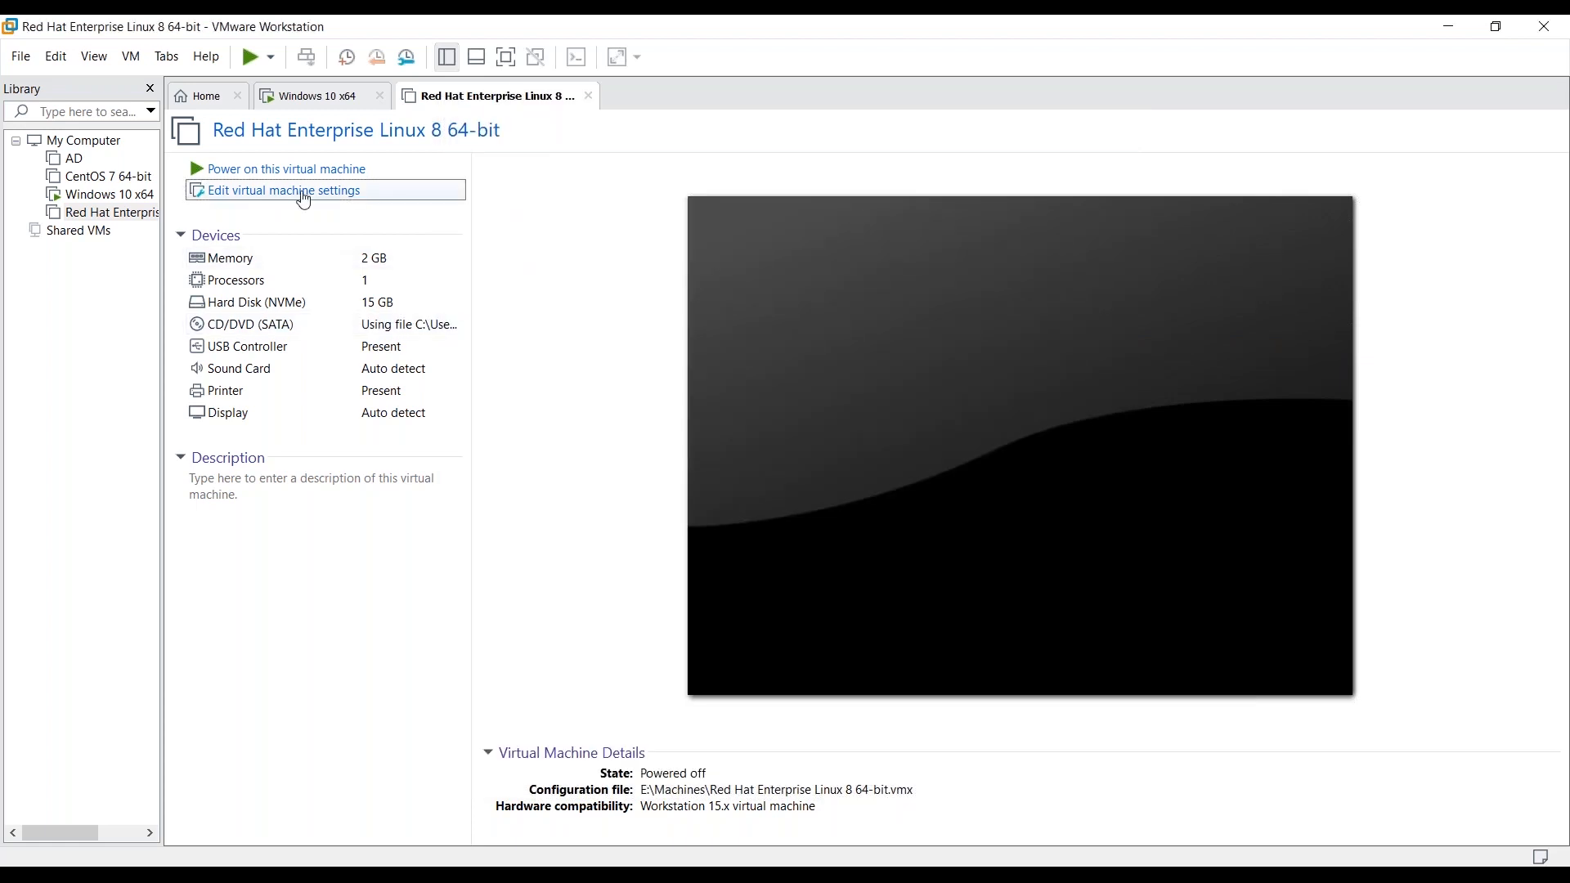
left_click(307, 179)
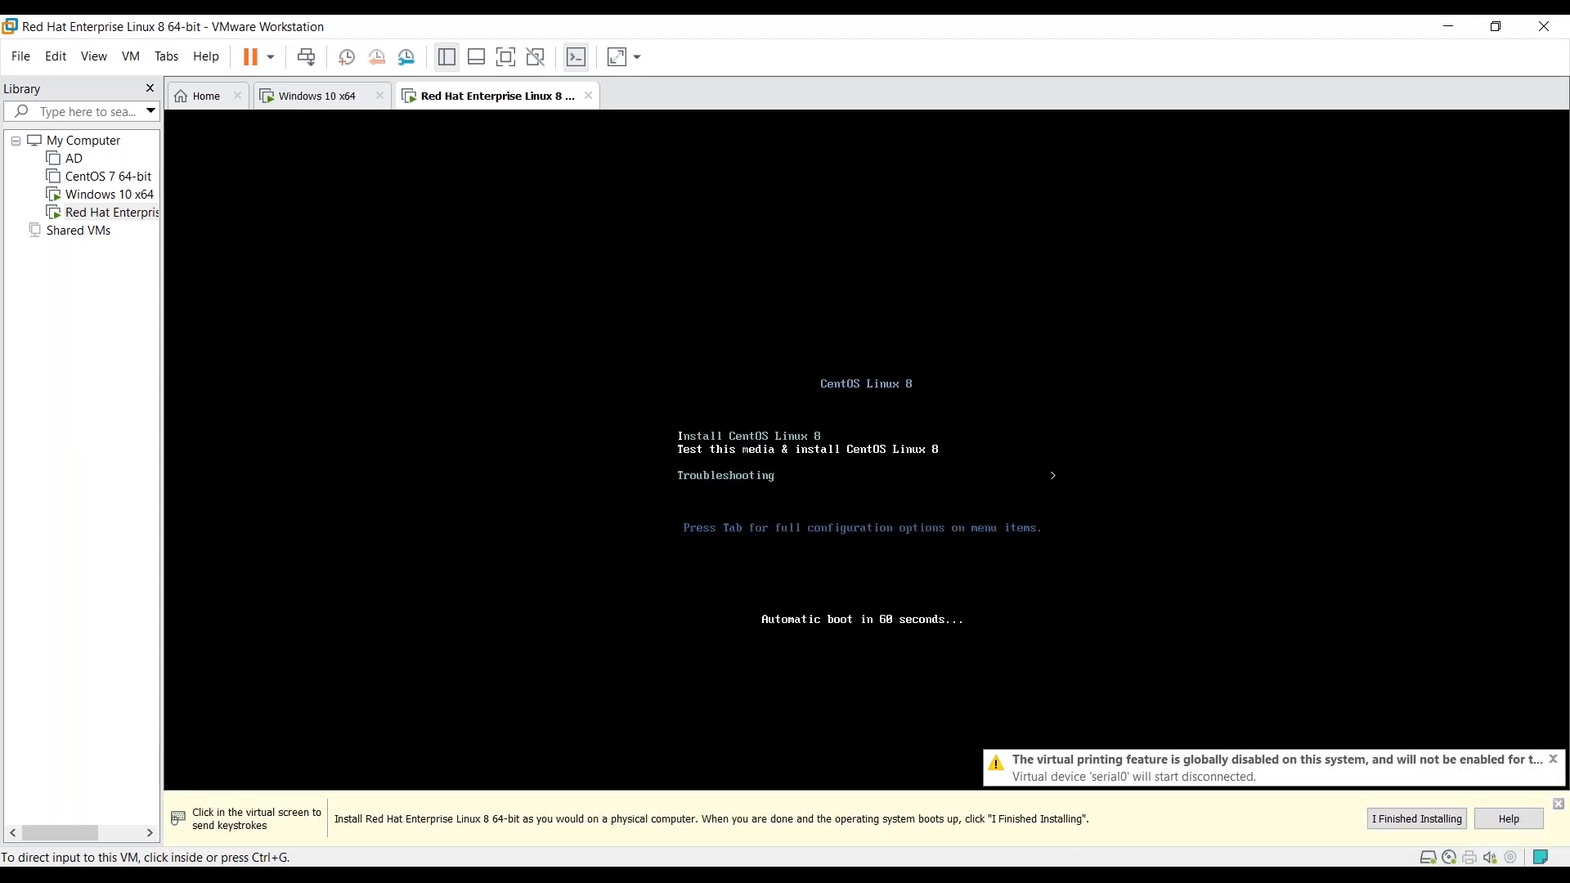
left_click(892, 468)
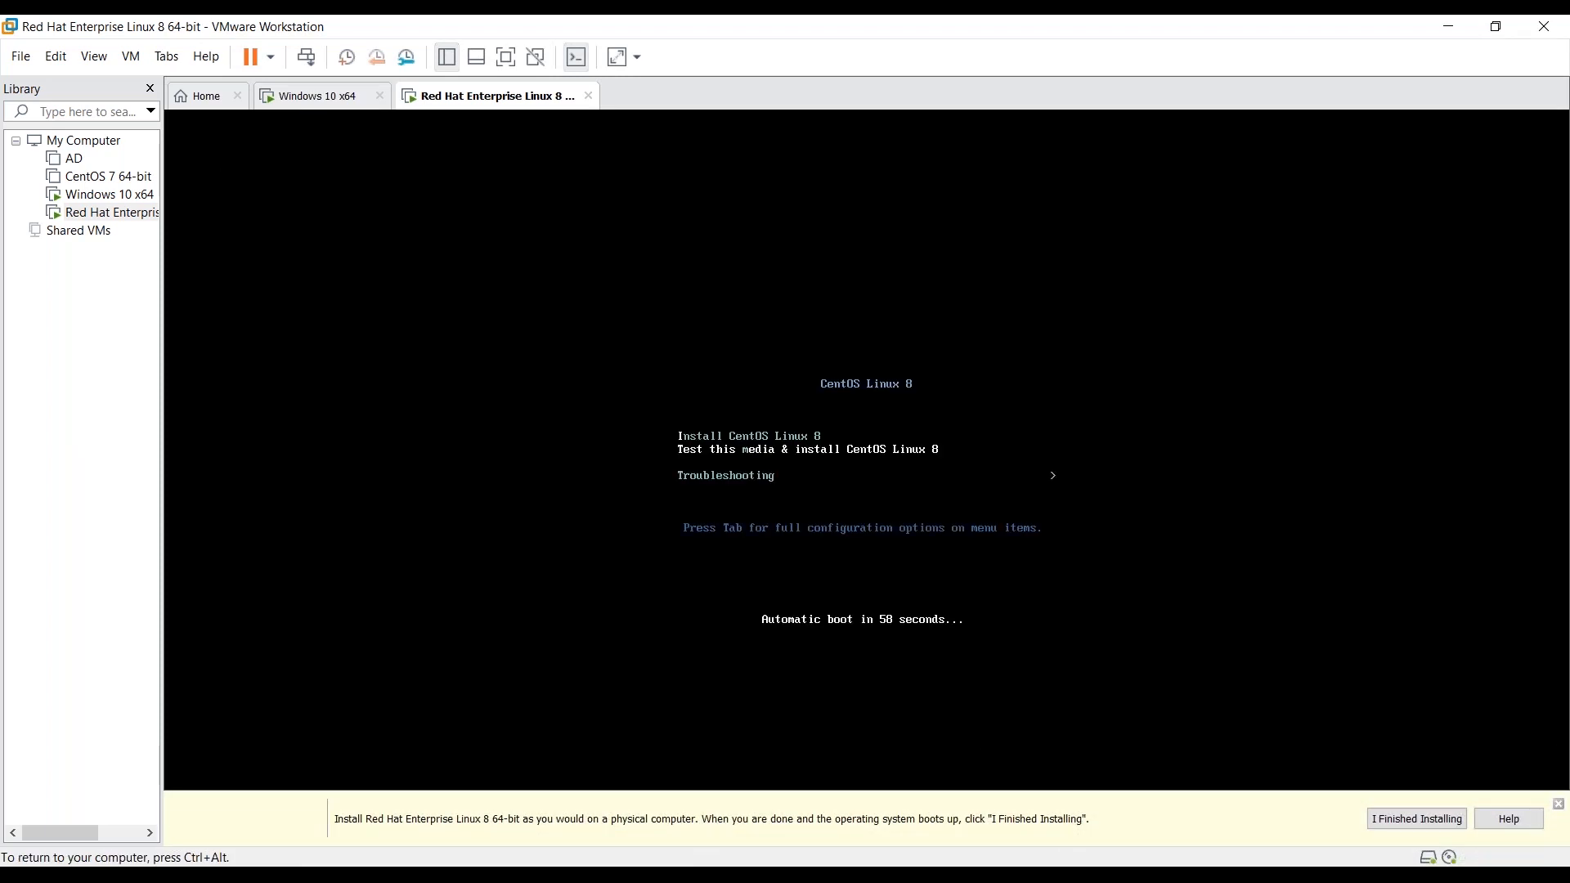
key("Up")
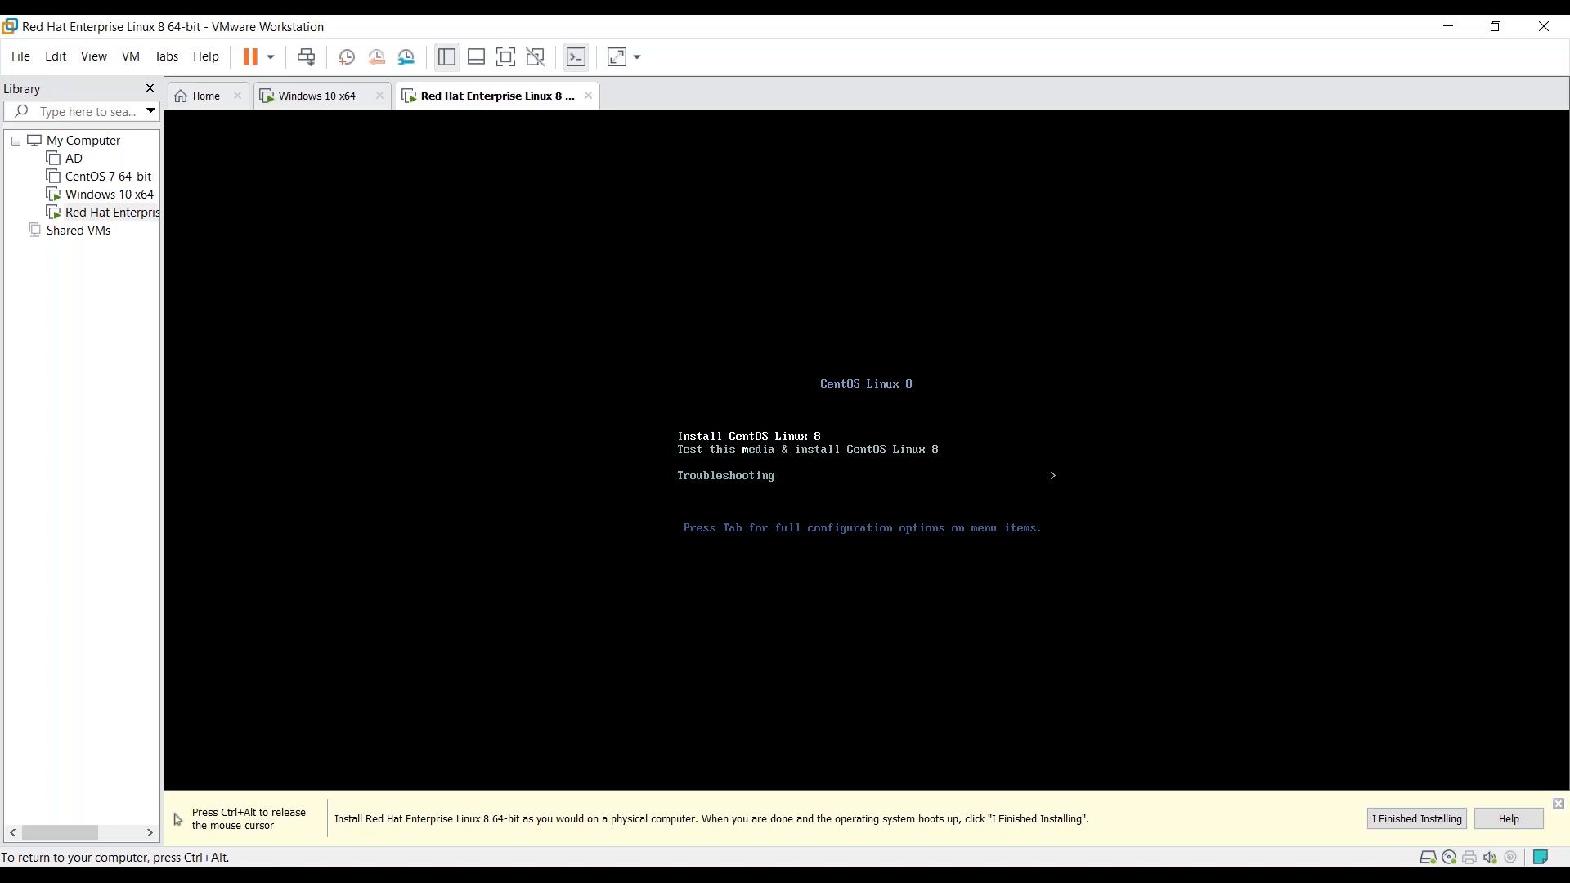
key("Down")
key("Down")
key("Up")
key("Up")
key("Return")
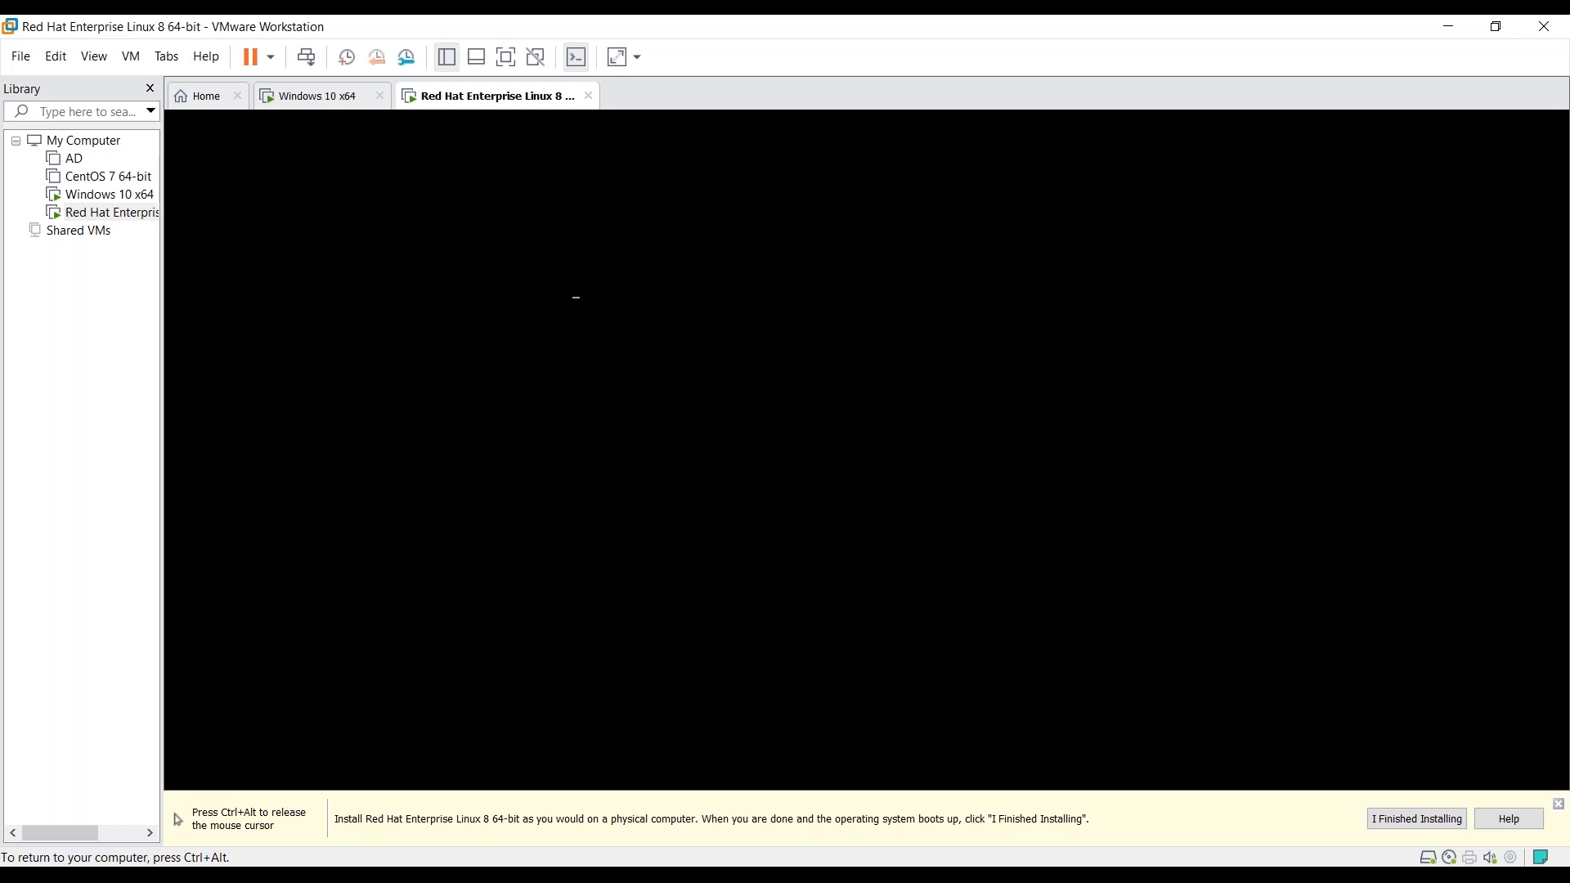
key("ctrl+alt")
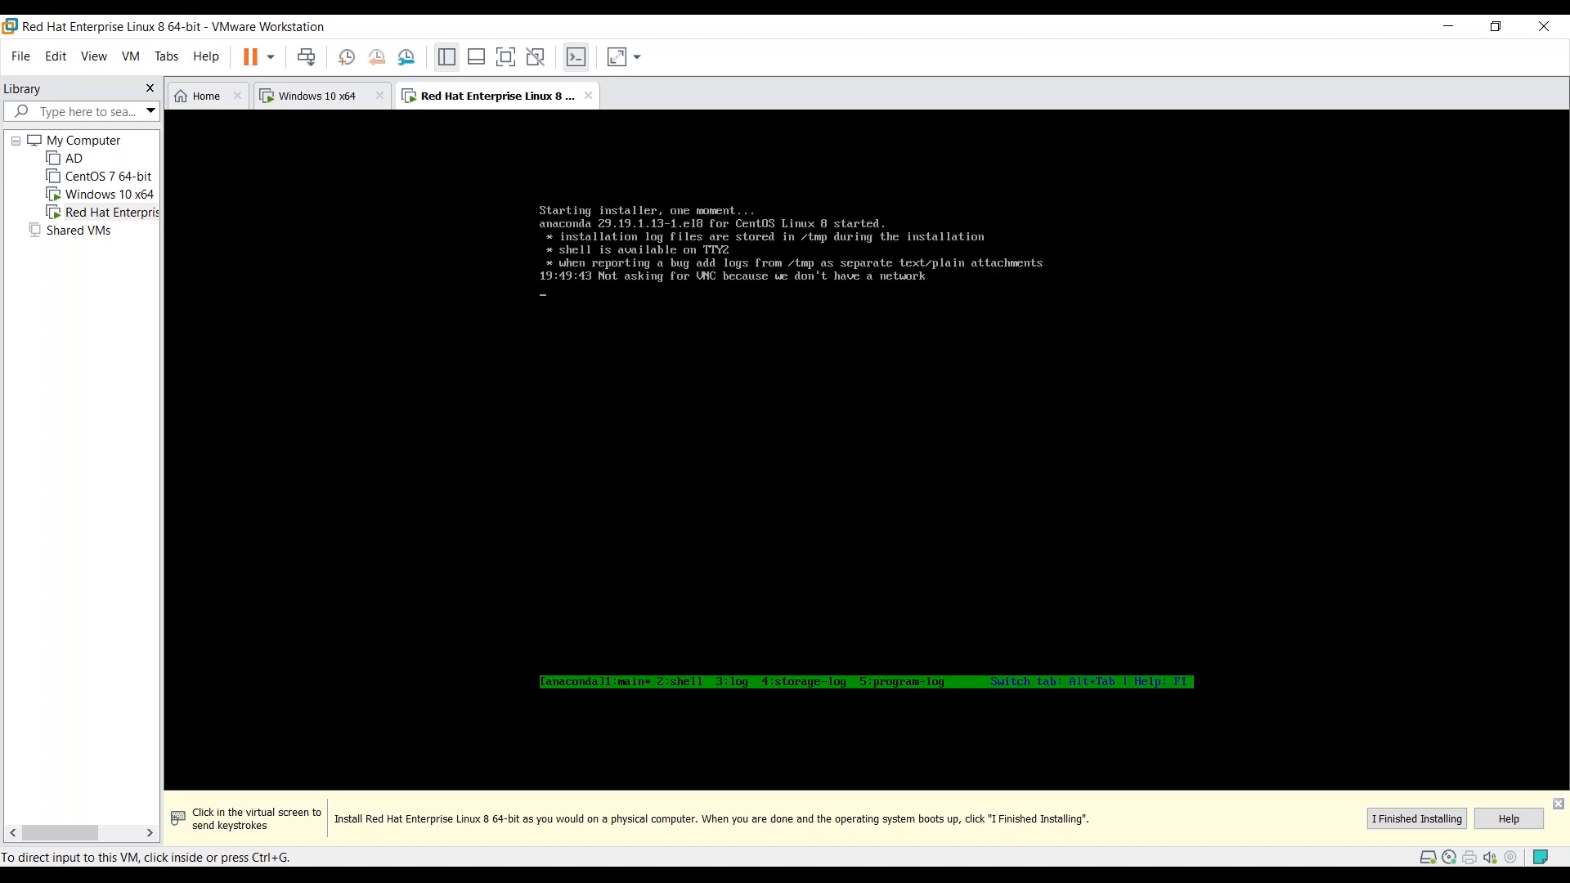
key("ctrl+g")
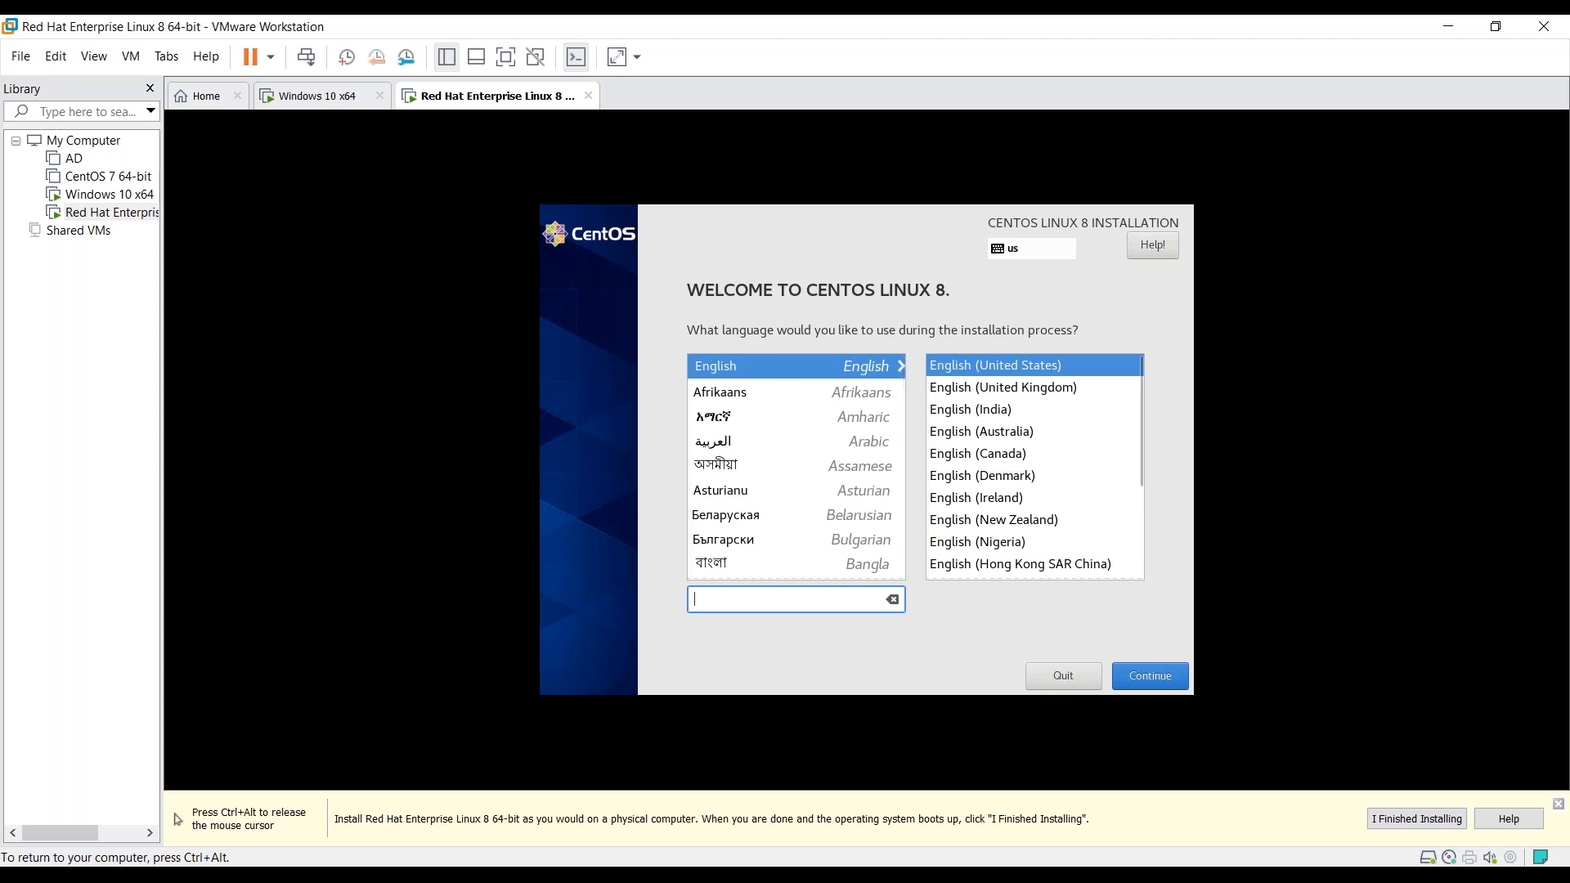
- Pick English (India) as the installation language and continue
left_click(970, 410)
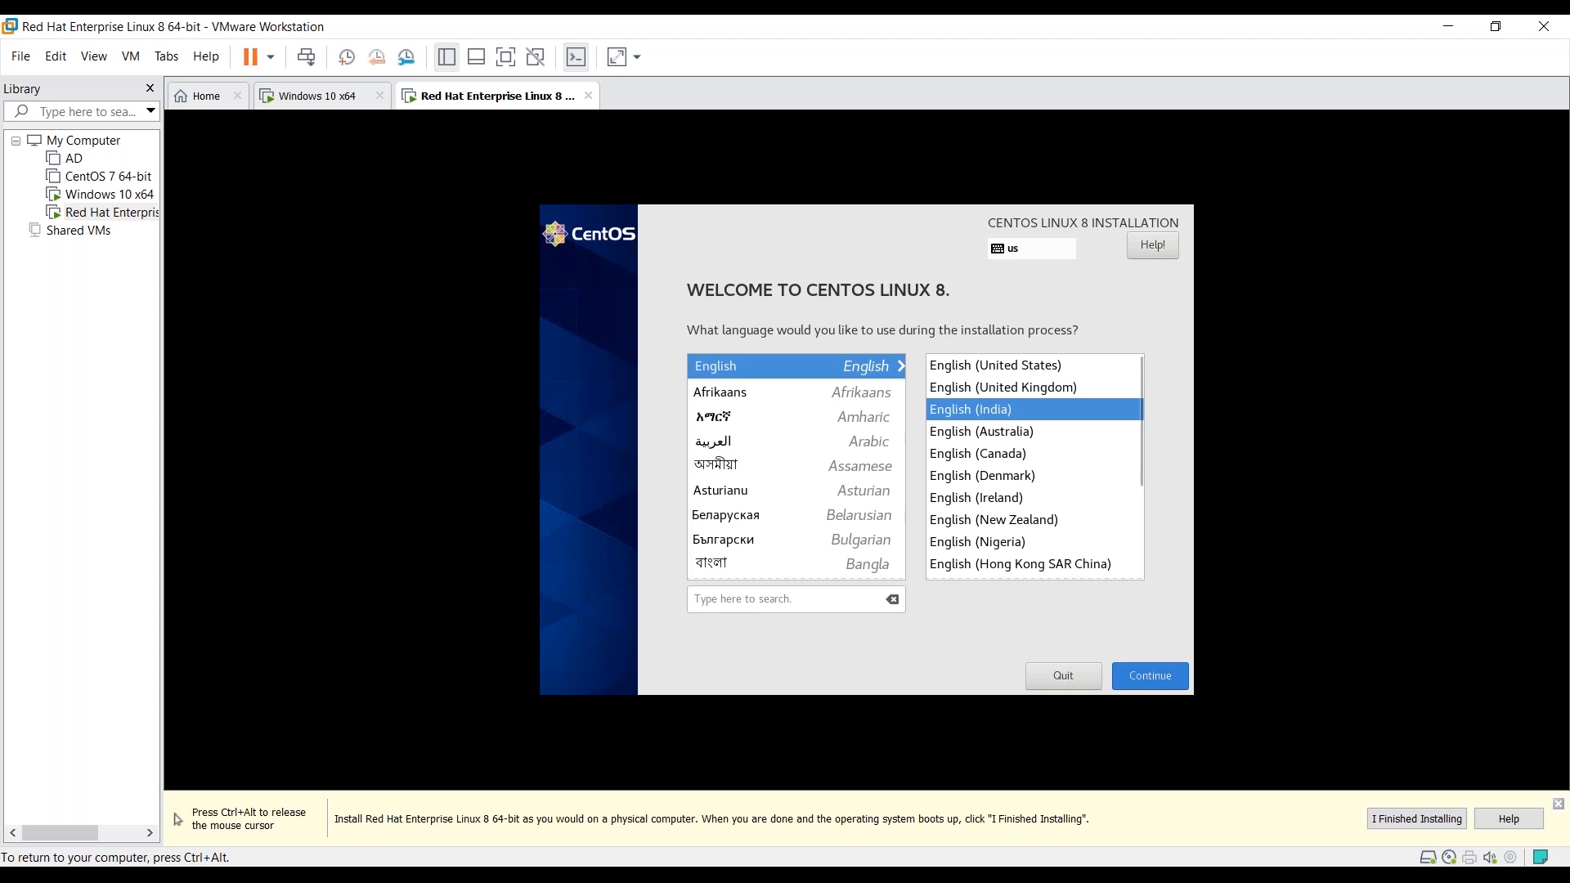
left_click(1151, 677)
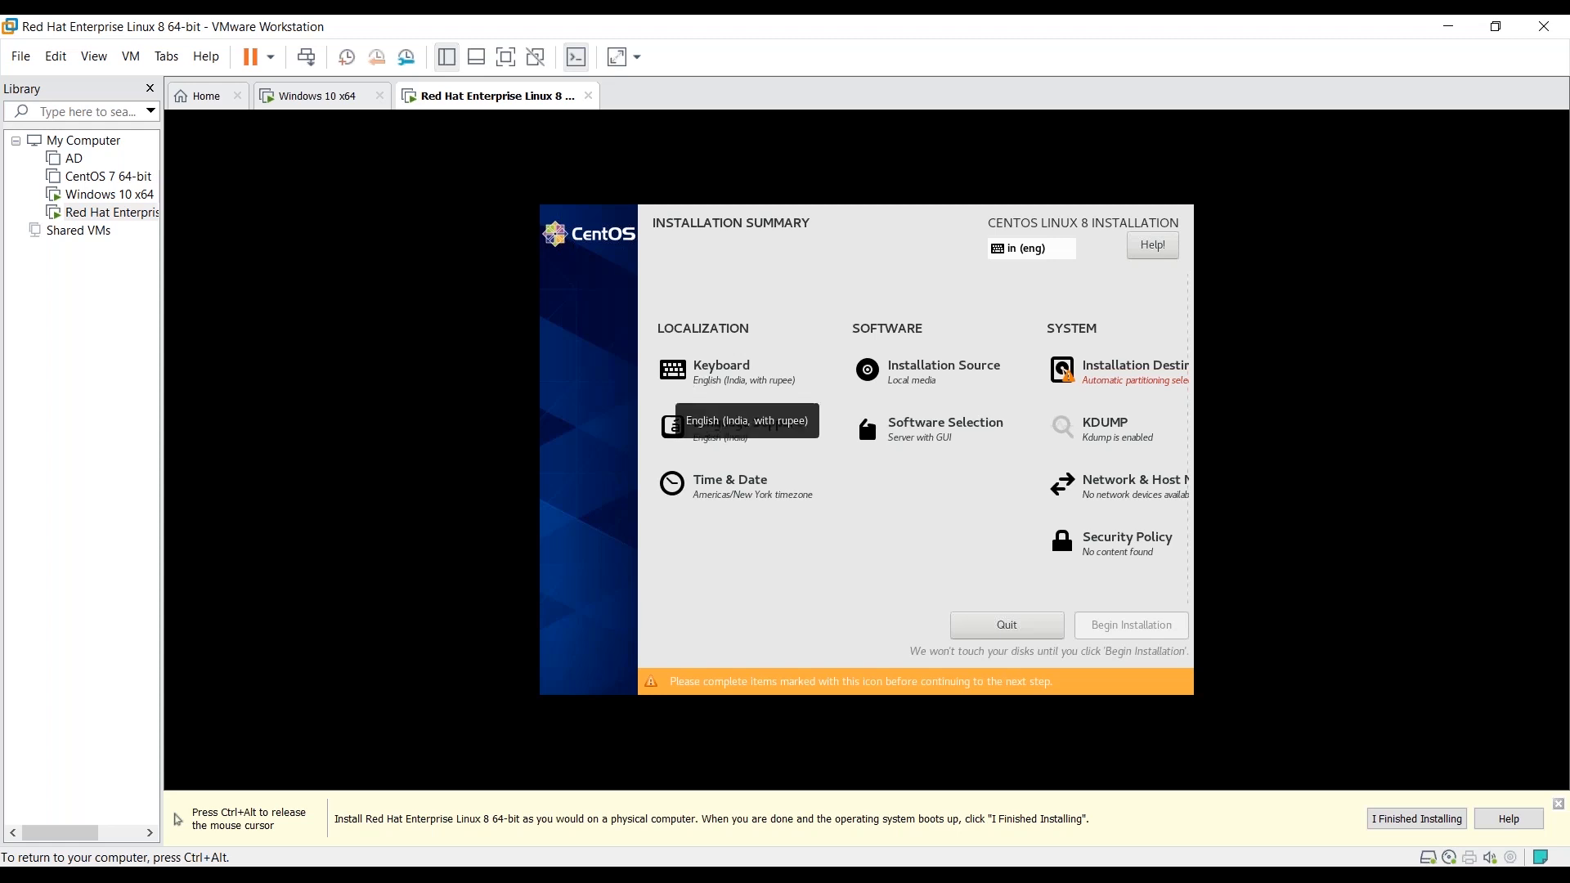
- Keep the Asia/Kolkata time zone, switch the clock to AM/PM format, and confirm
left_click(839, 705)
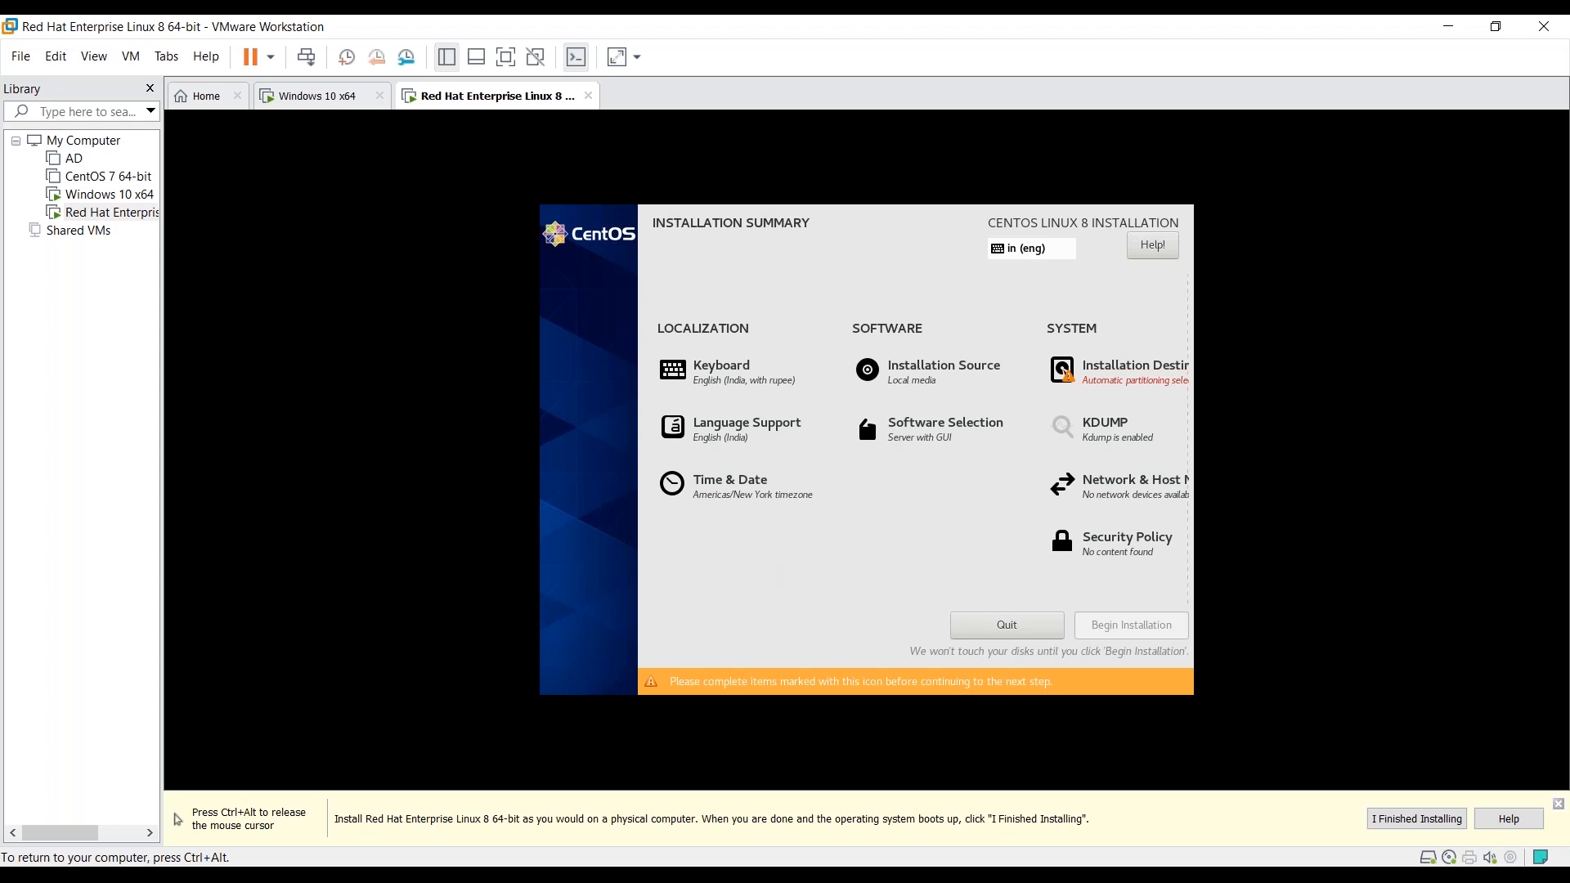
left_click(731, 484)
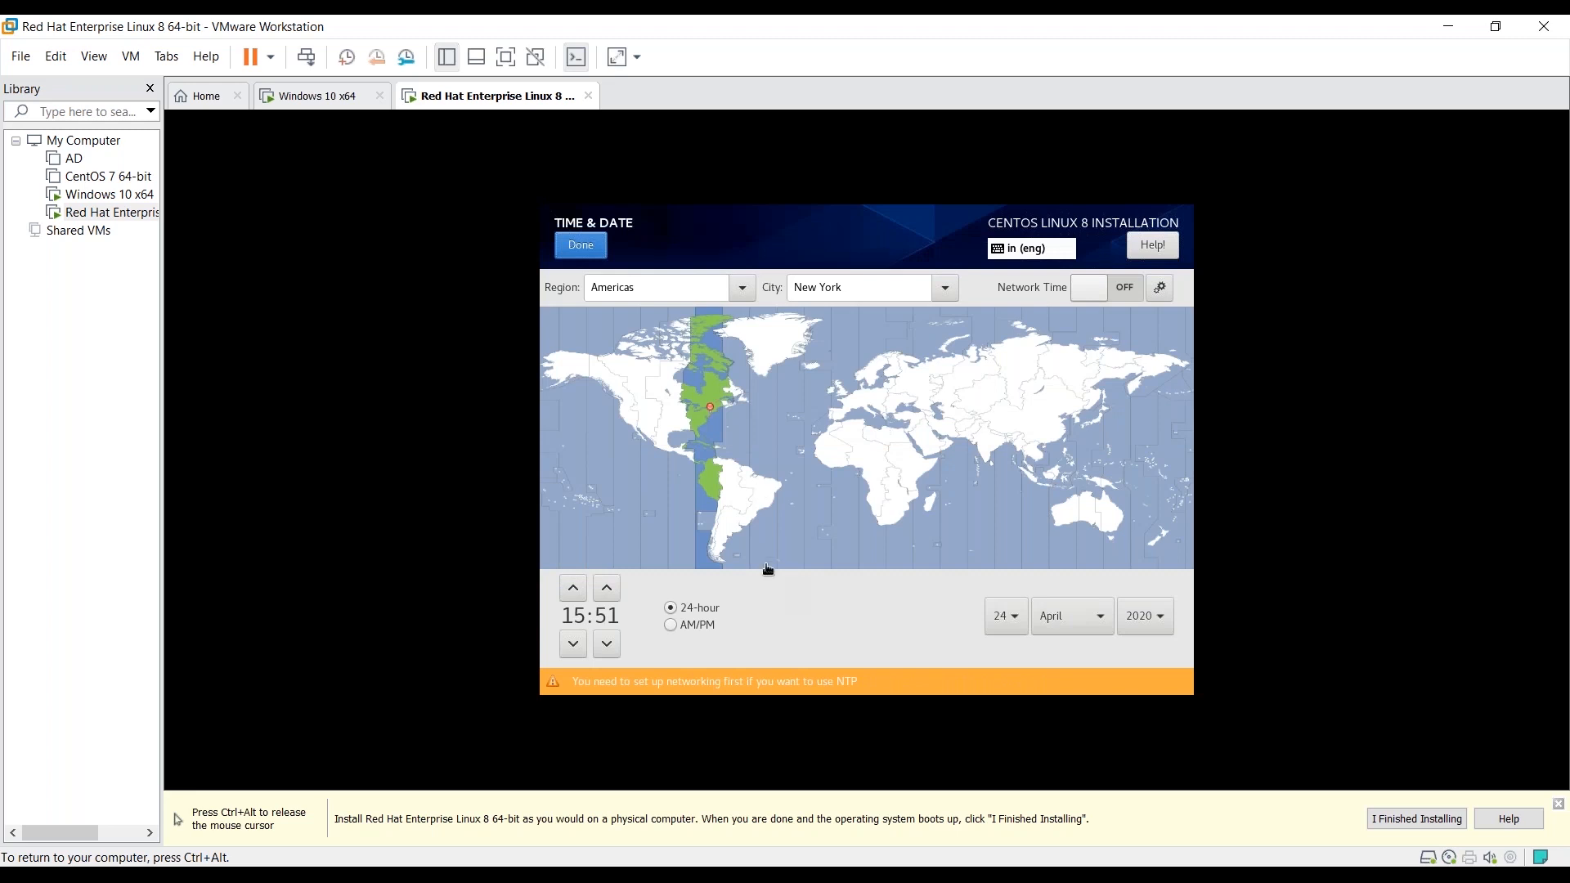
left_click(1008, 448)
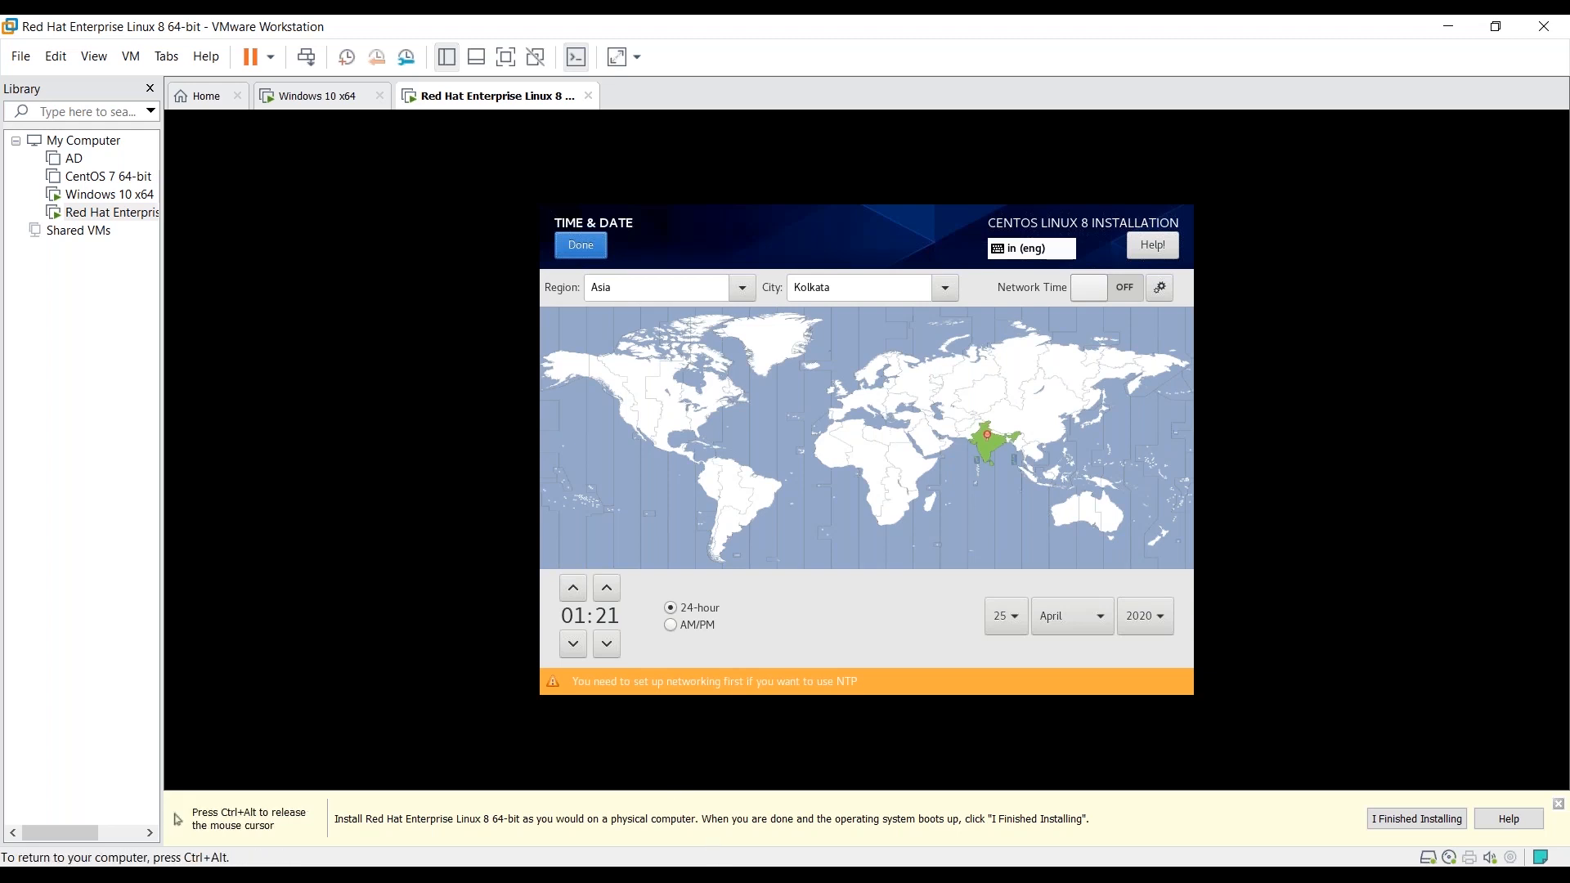
left_click(671, 625)
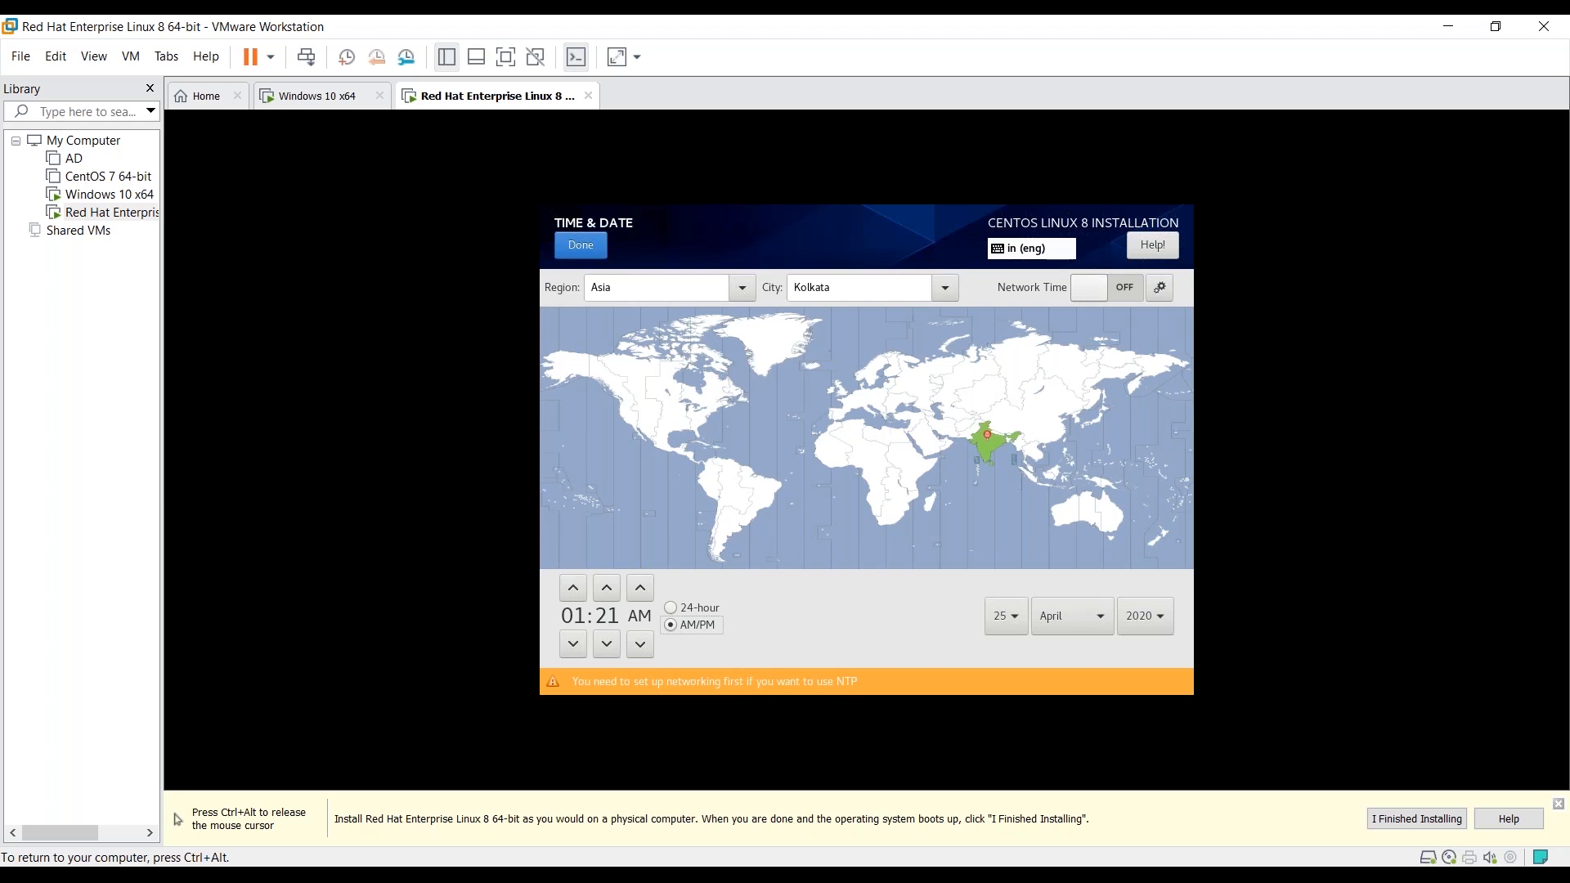
left_click(581, 244)
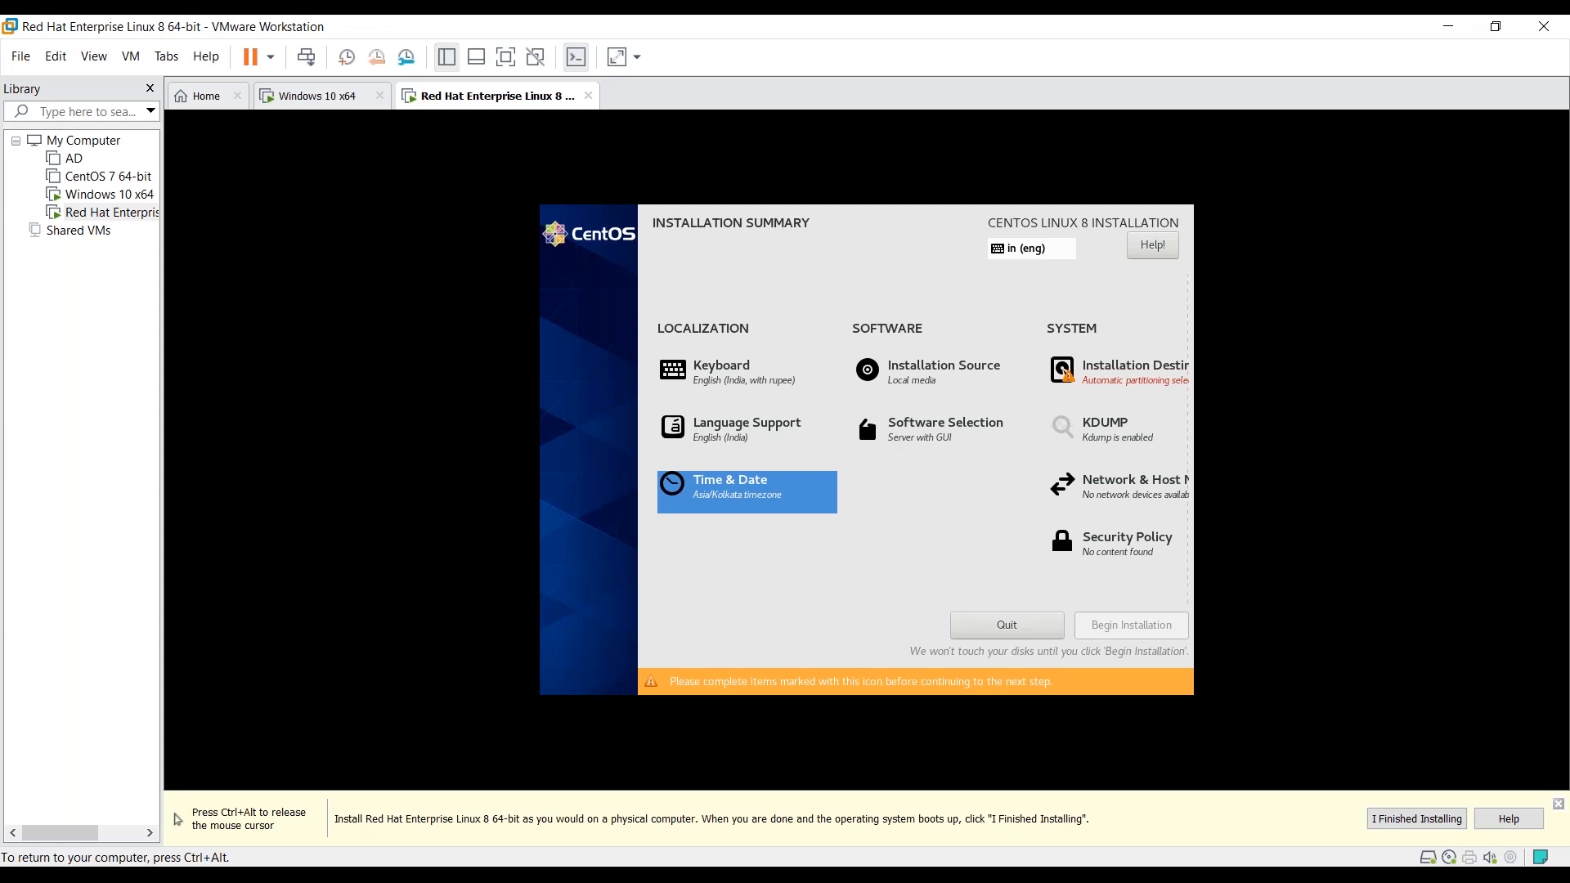
- Change the base environment from Server with GUI to Minimal Install
left_click(936, 434)
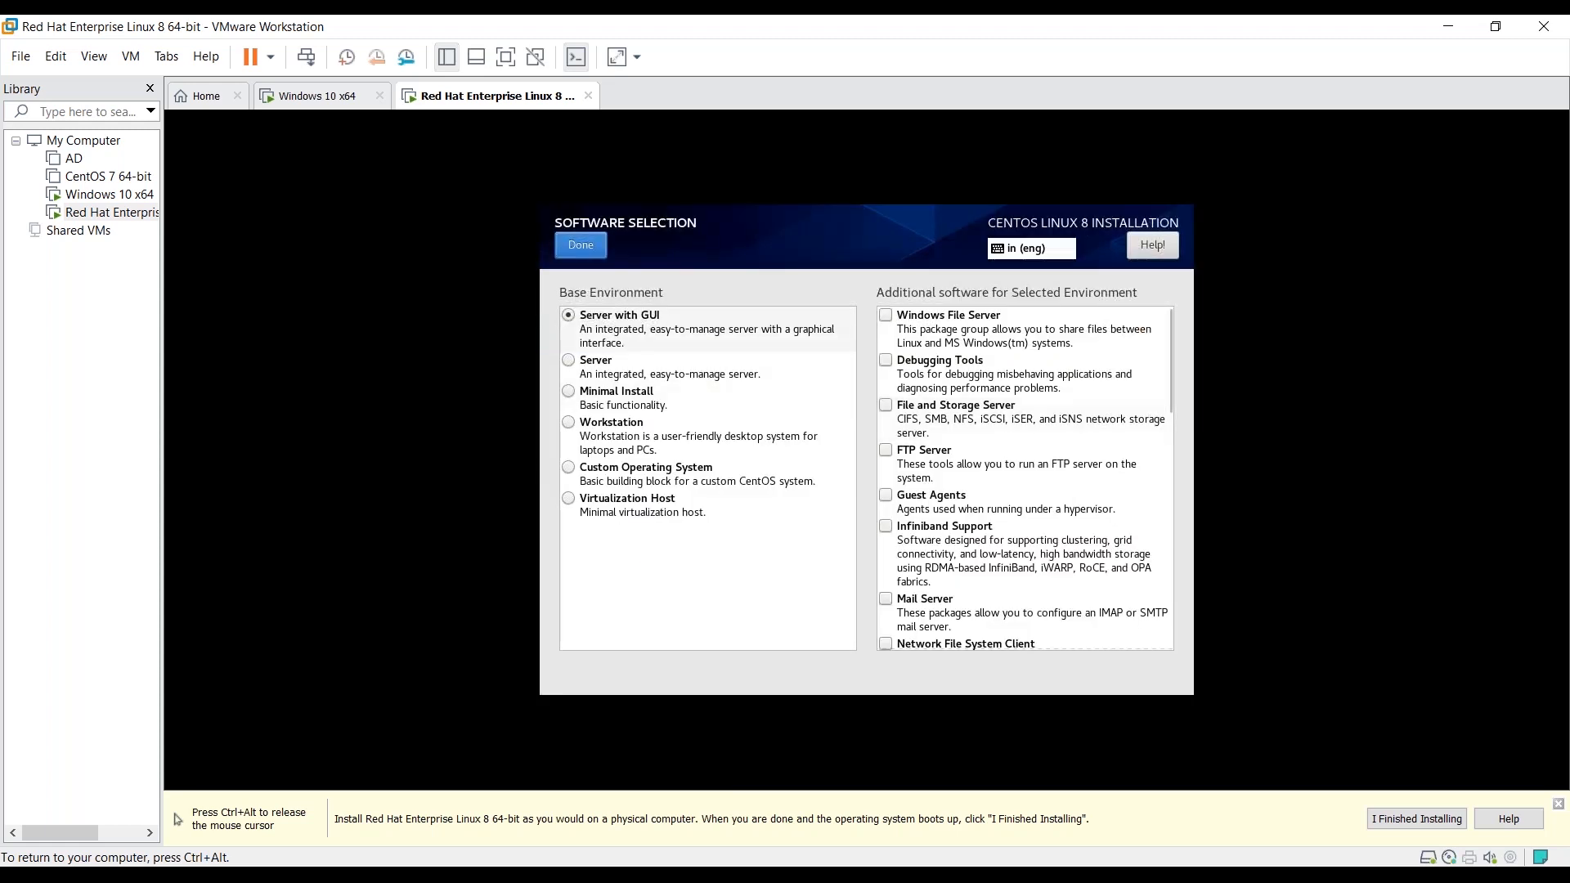
left_click(568, 391)
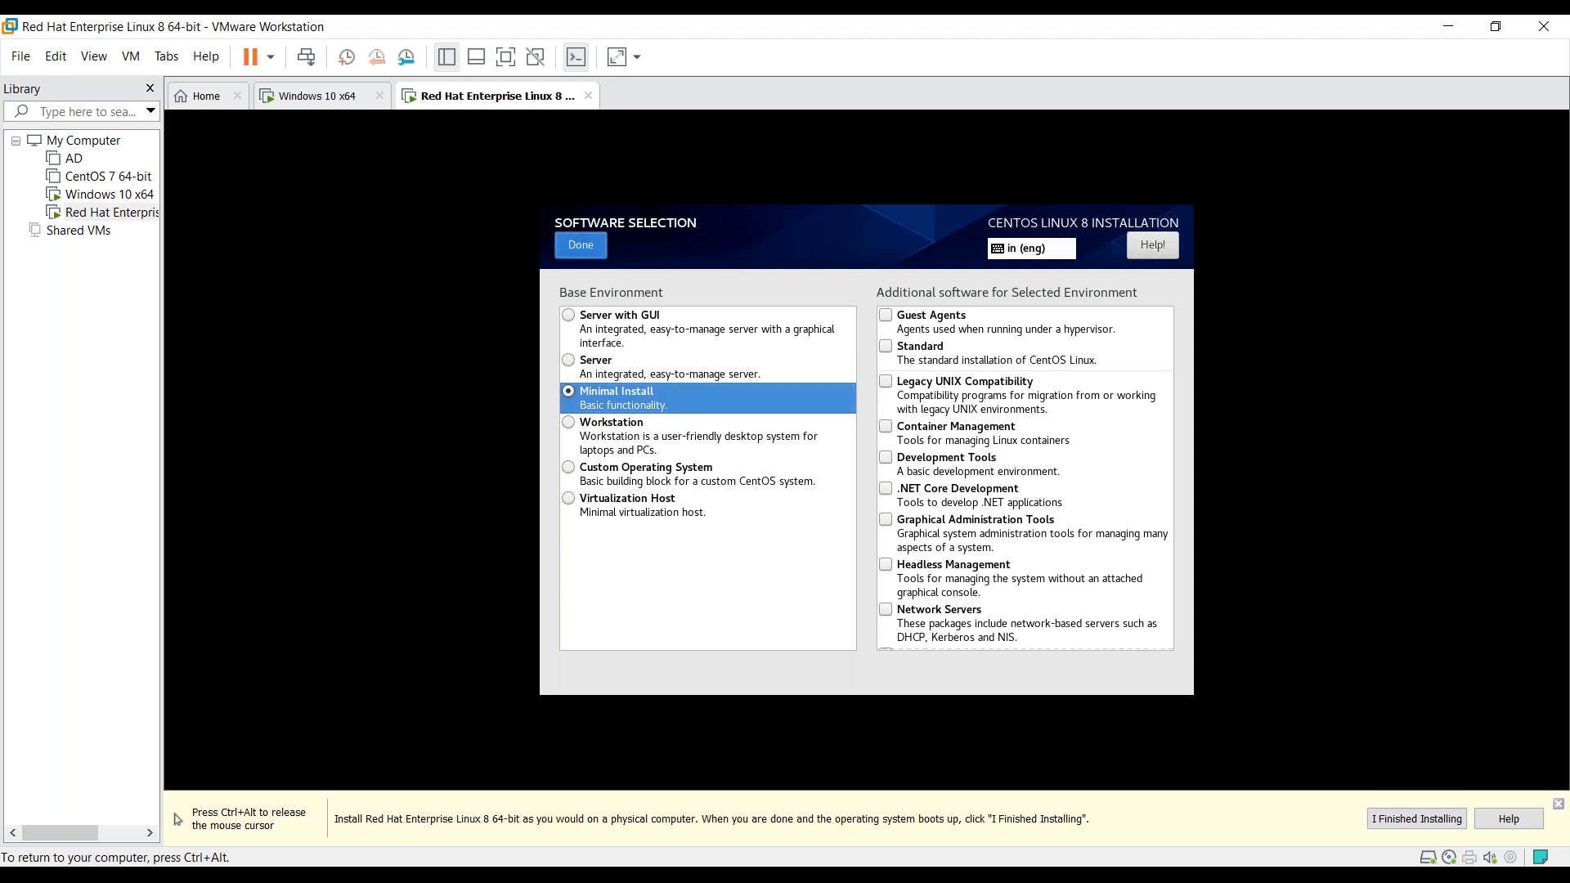
left_click(581, 245)
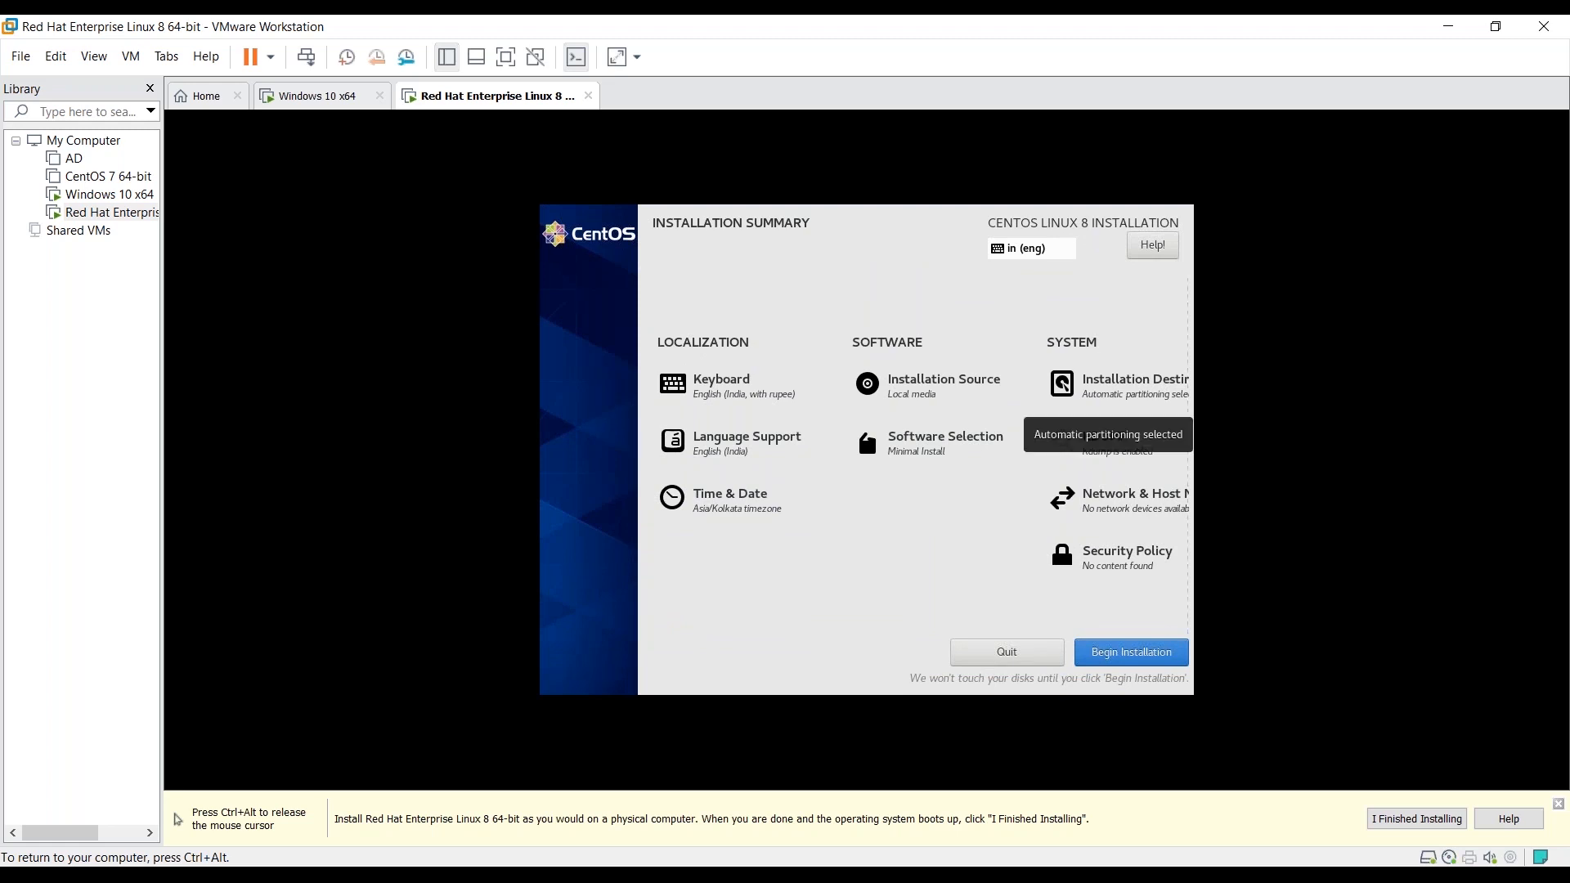
- Accept the 15 GiB VMware Virtual NVMe Disk with automatic partitioning as destination
left_click(1121, 391)
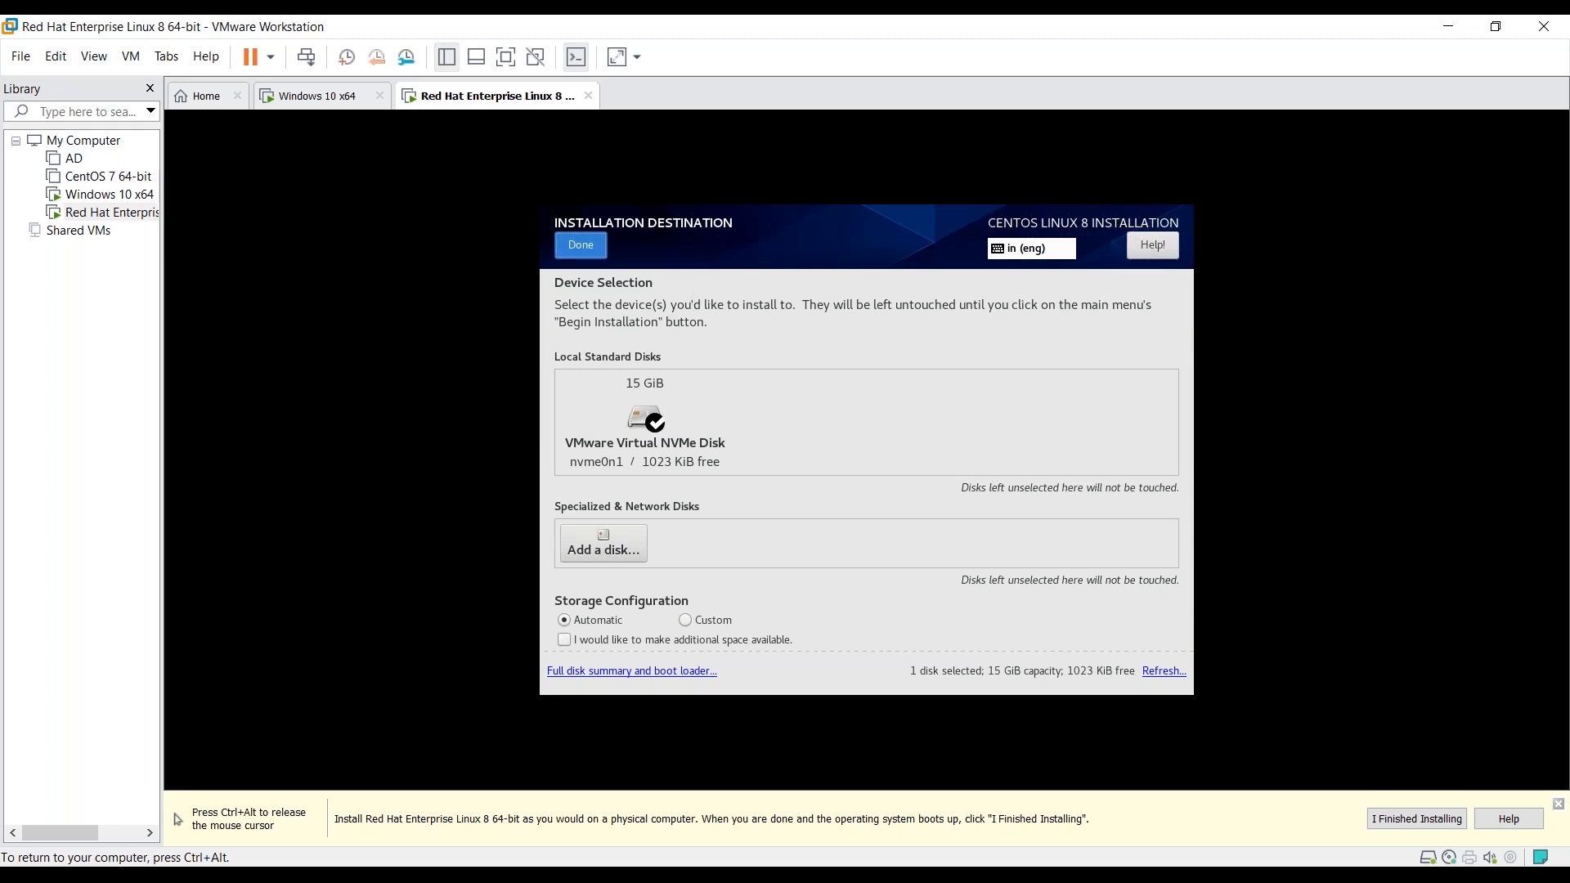
left_click(580, 244)
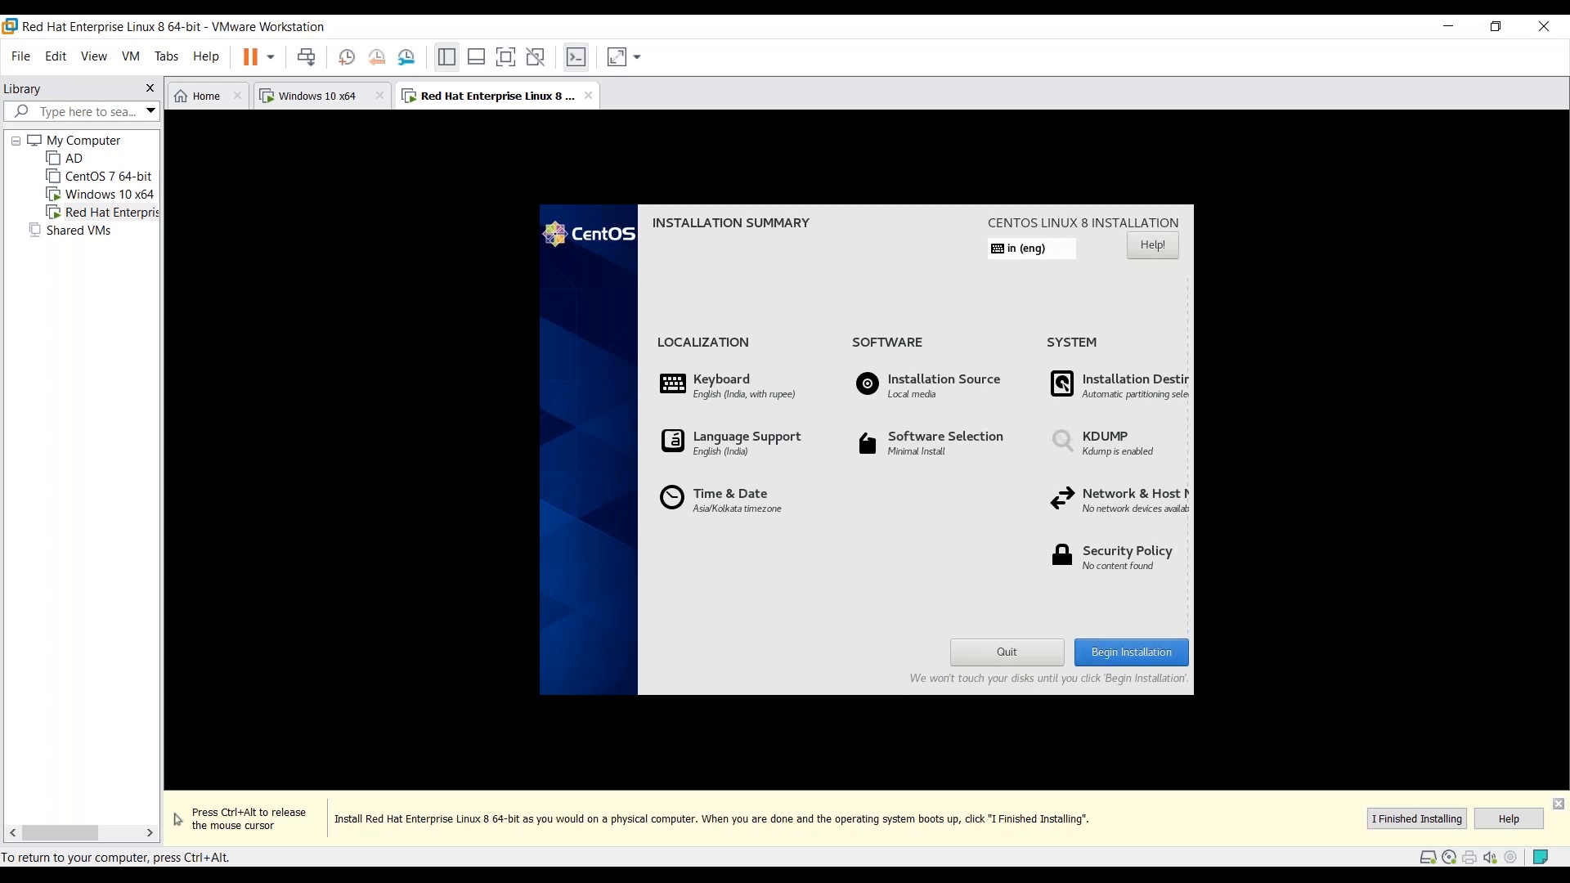
- Leave the security policy empty and begin the CentOS Linux 8 installation
left_click(1127, 556)
key("ctrl+alt")
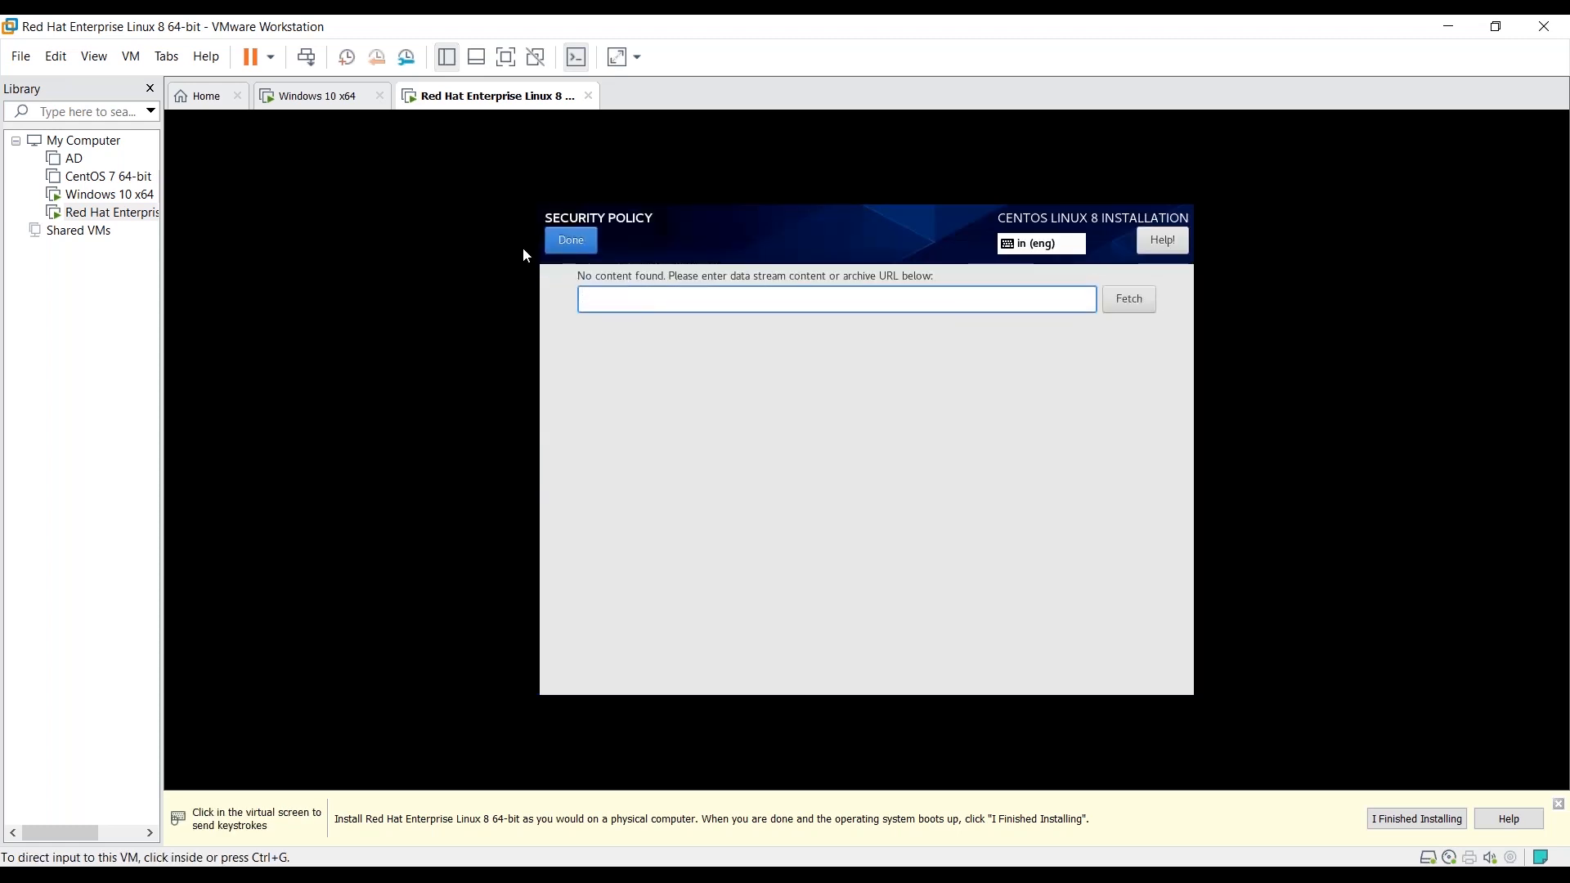
left_click(523, 247)
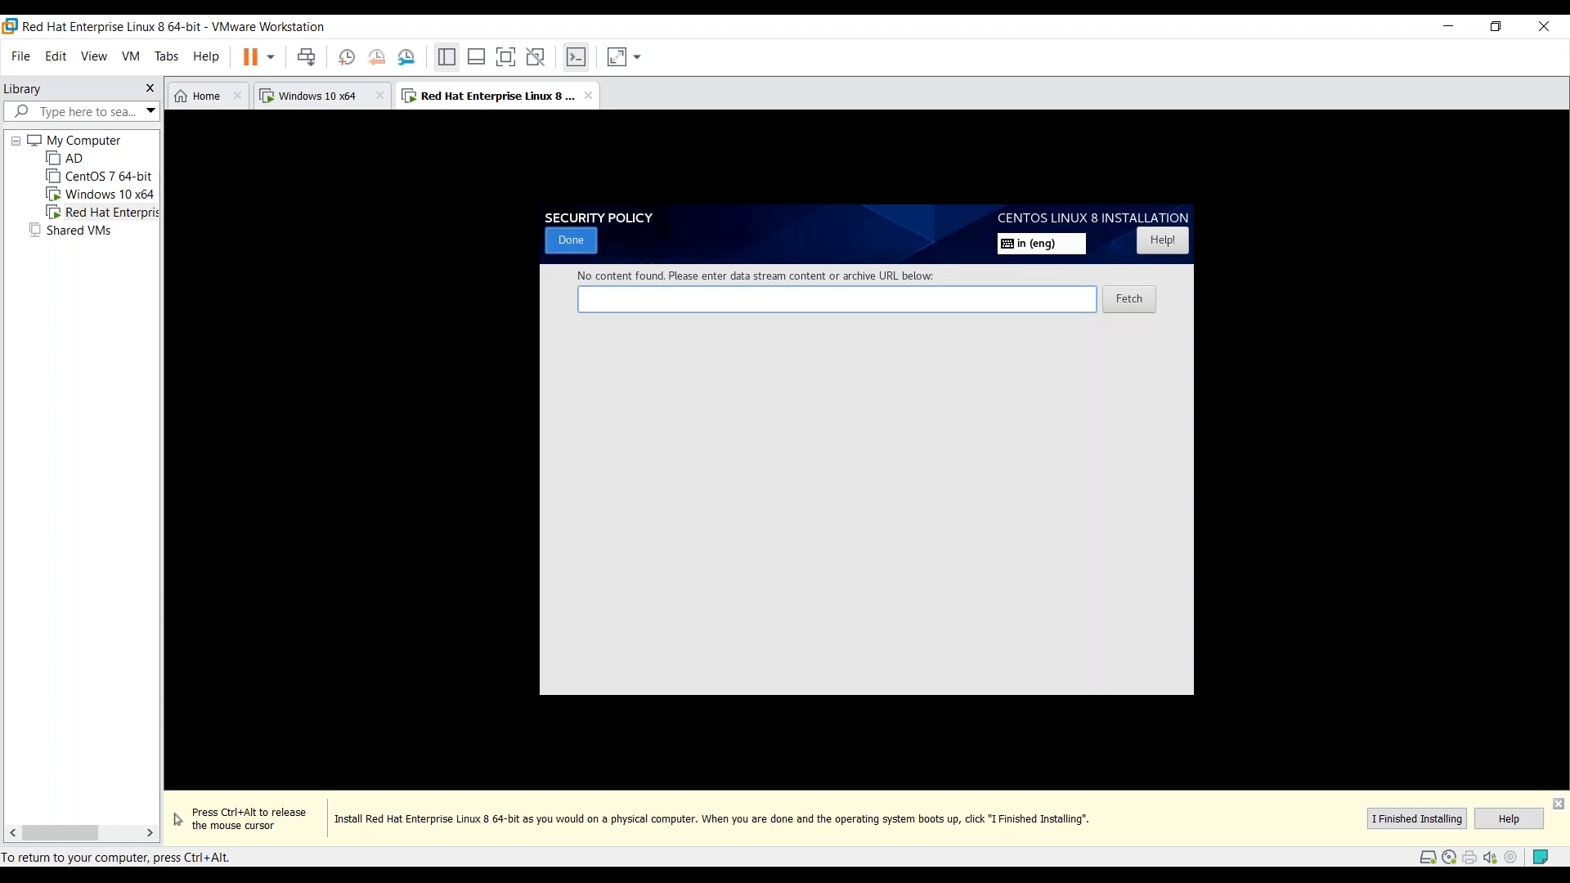
left_click(571, 241)
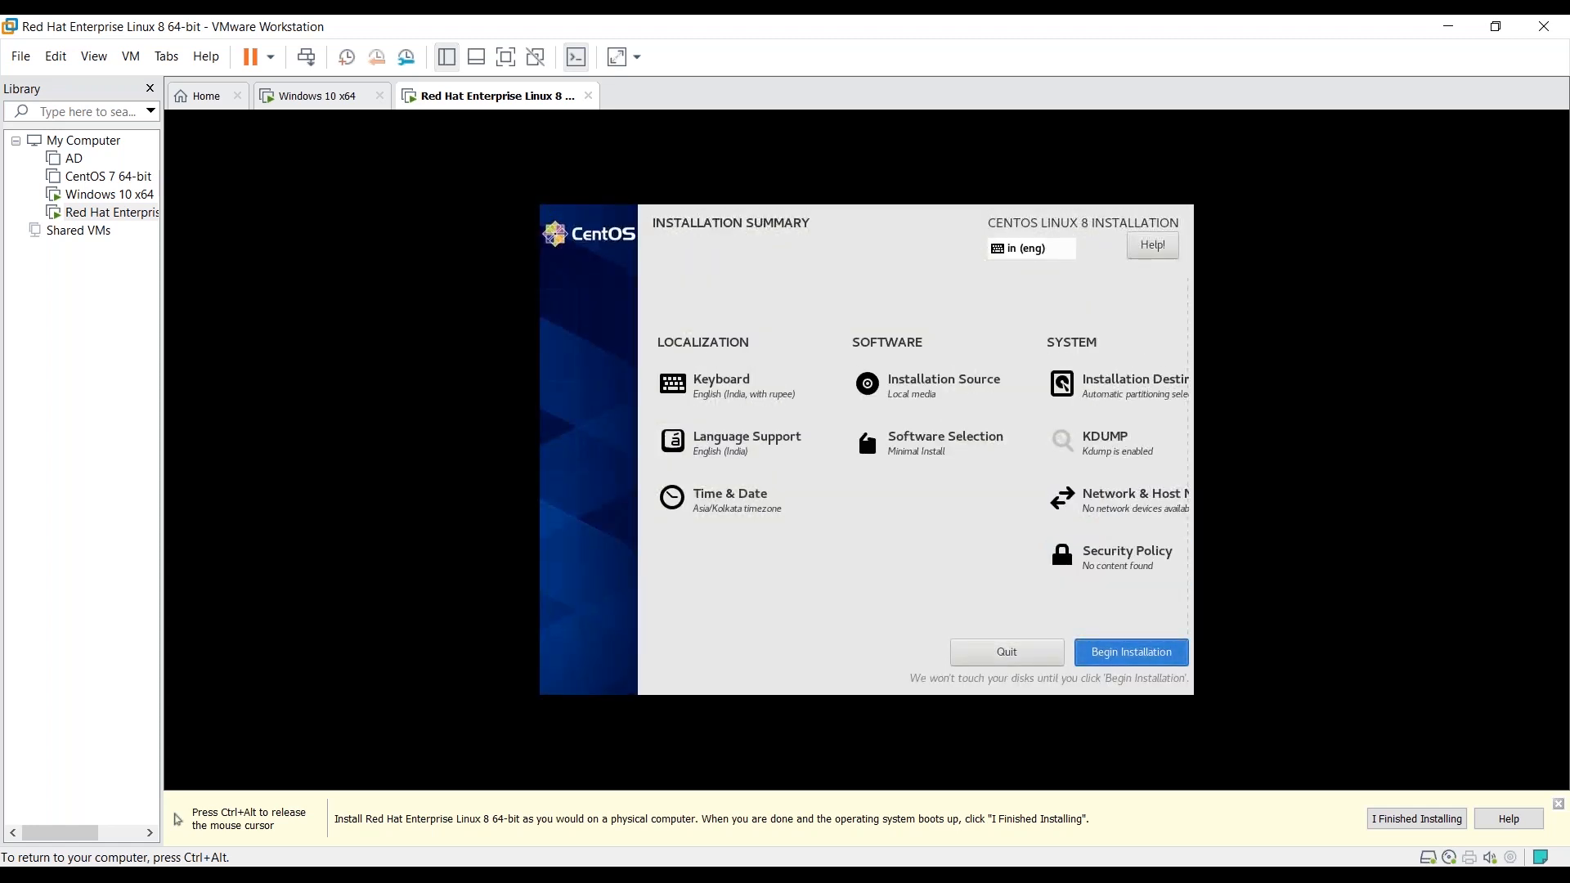
left_click(1131, 651)
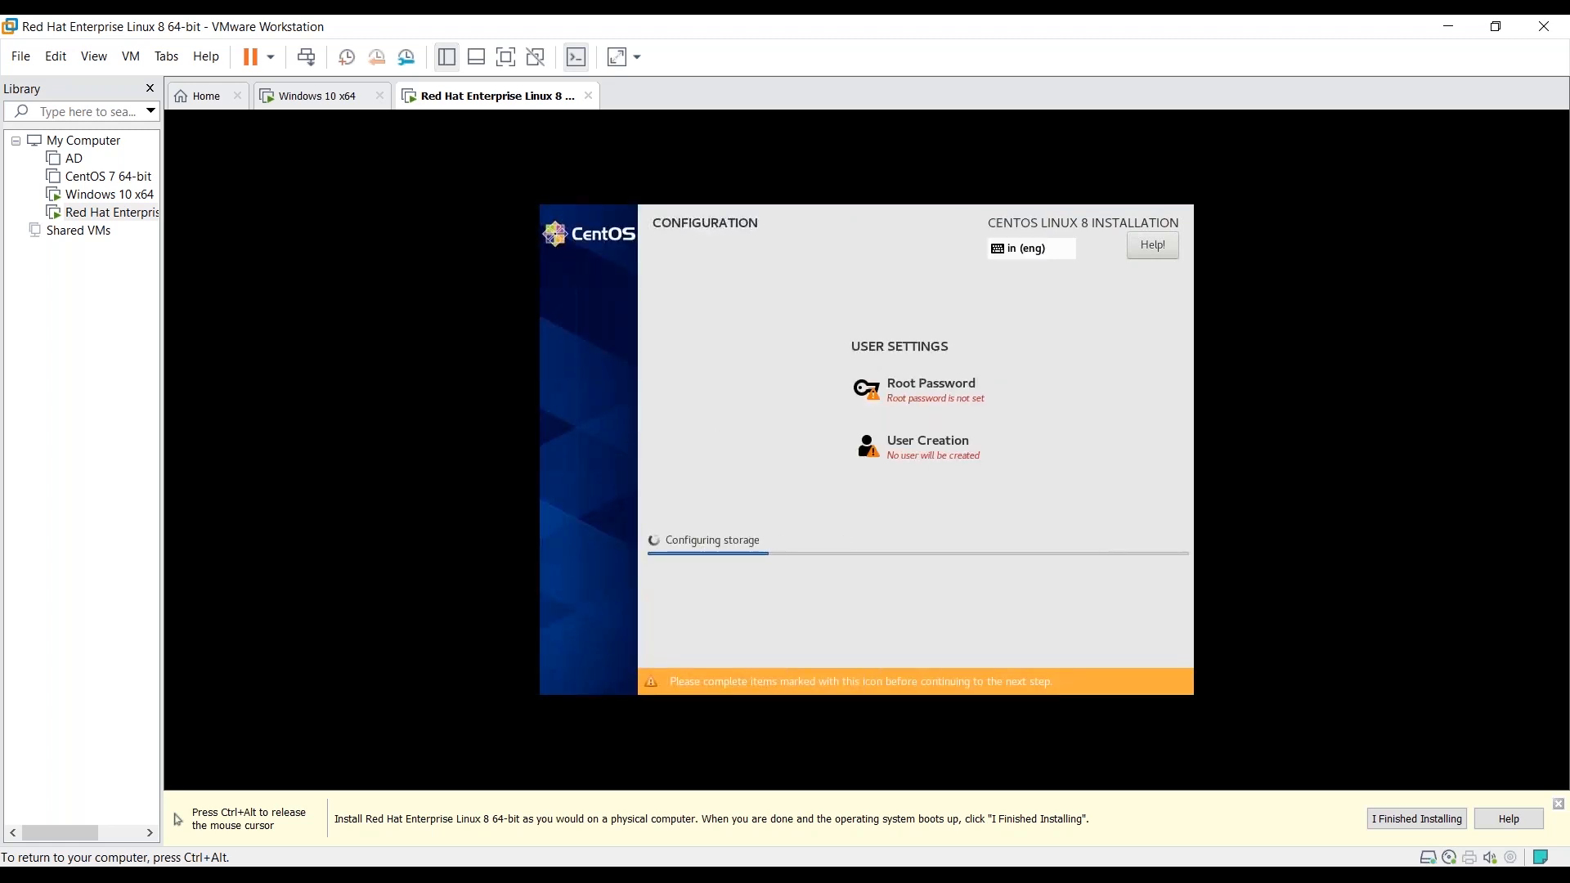
- Enter and confirm the root password, accepting it despite the weak-password warning
left_click(930, 390)
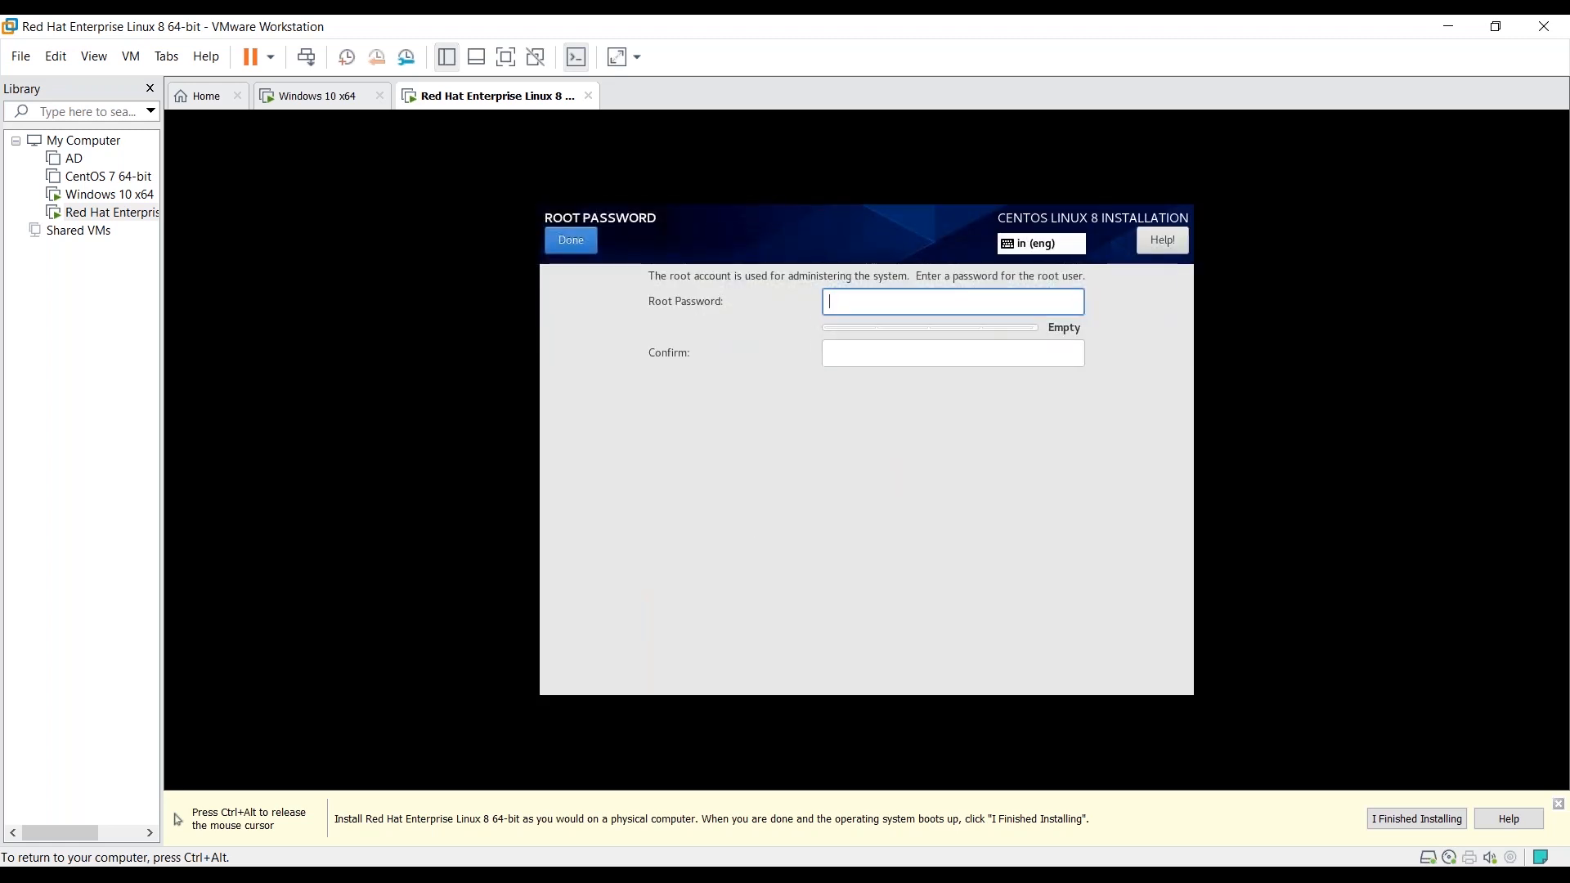
type("••••••••")
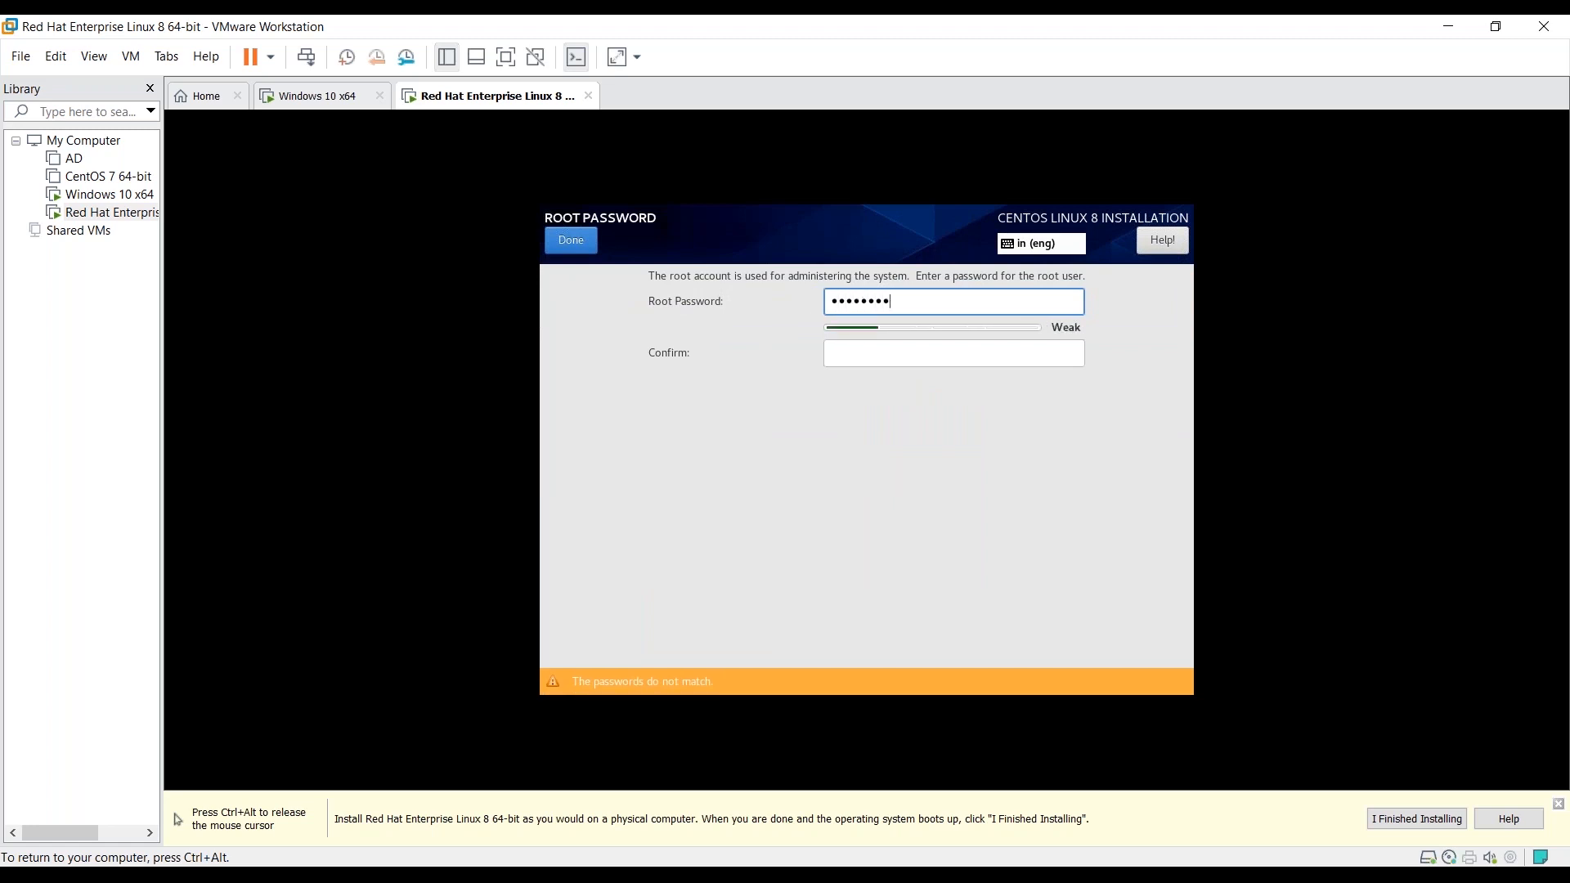
key("Tab")
type("••••••")
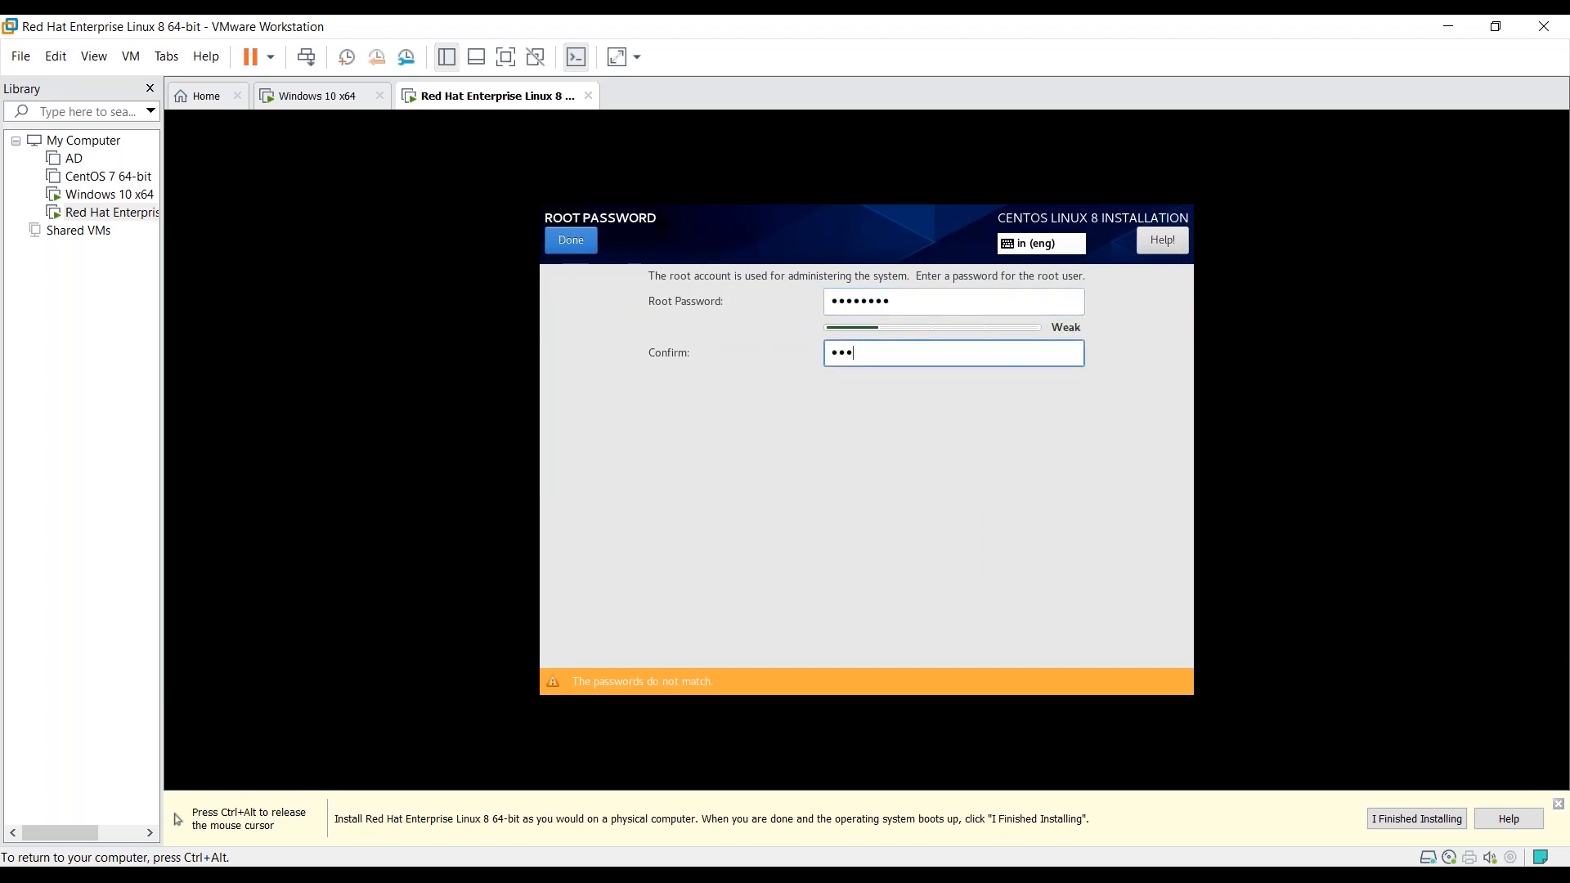
type("••")
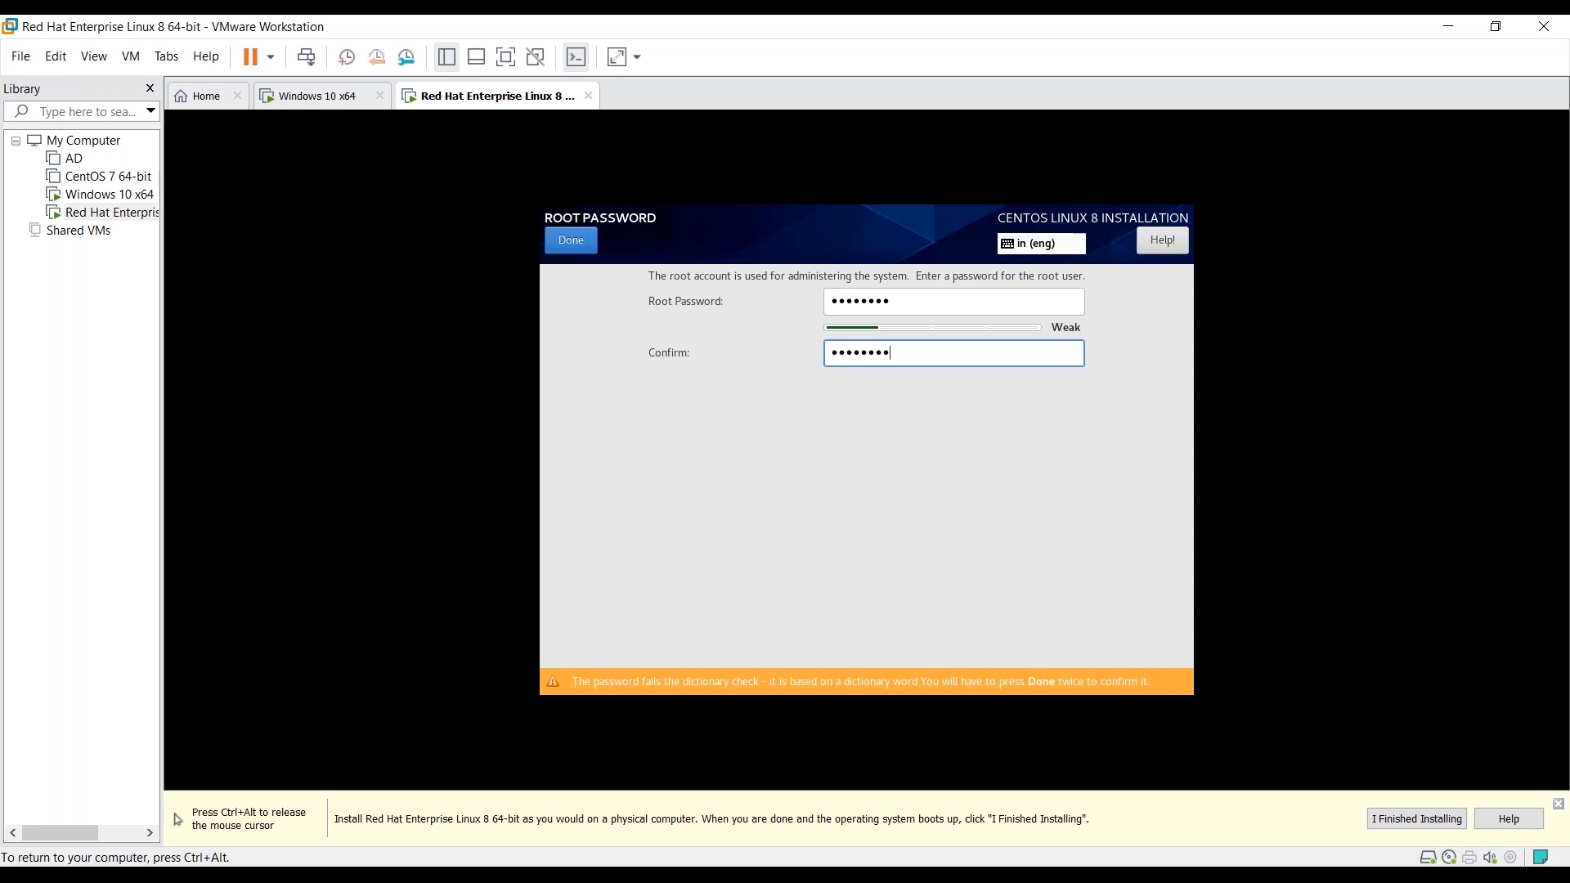
left_click(571, 240)
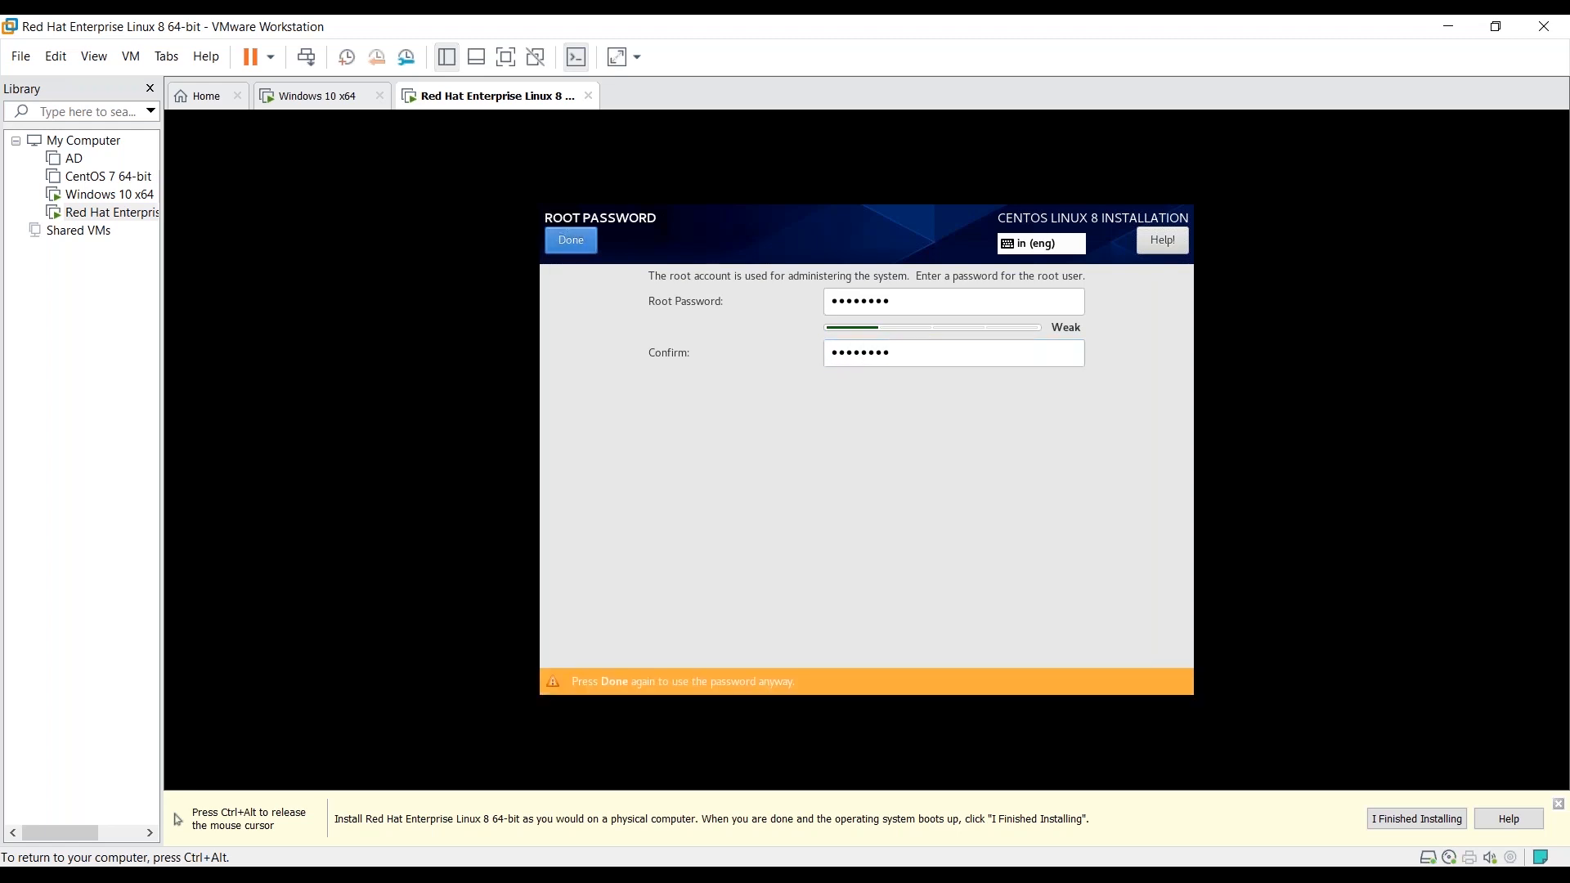
left_click(568, 241)
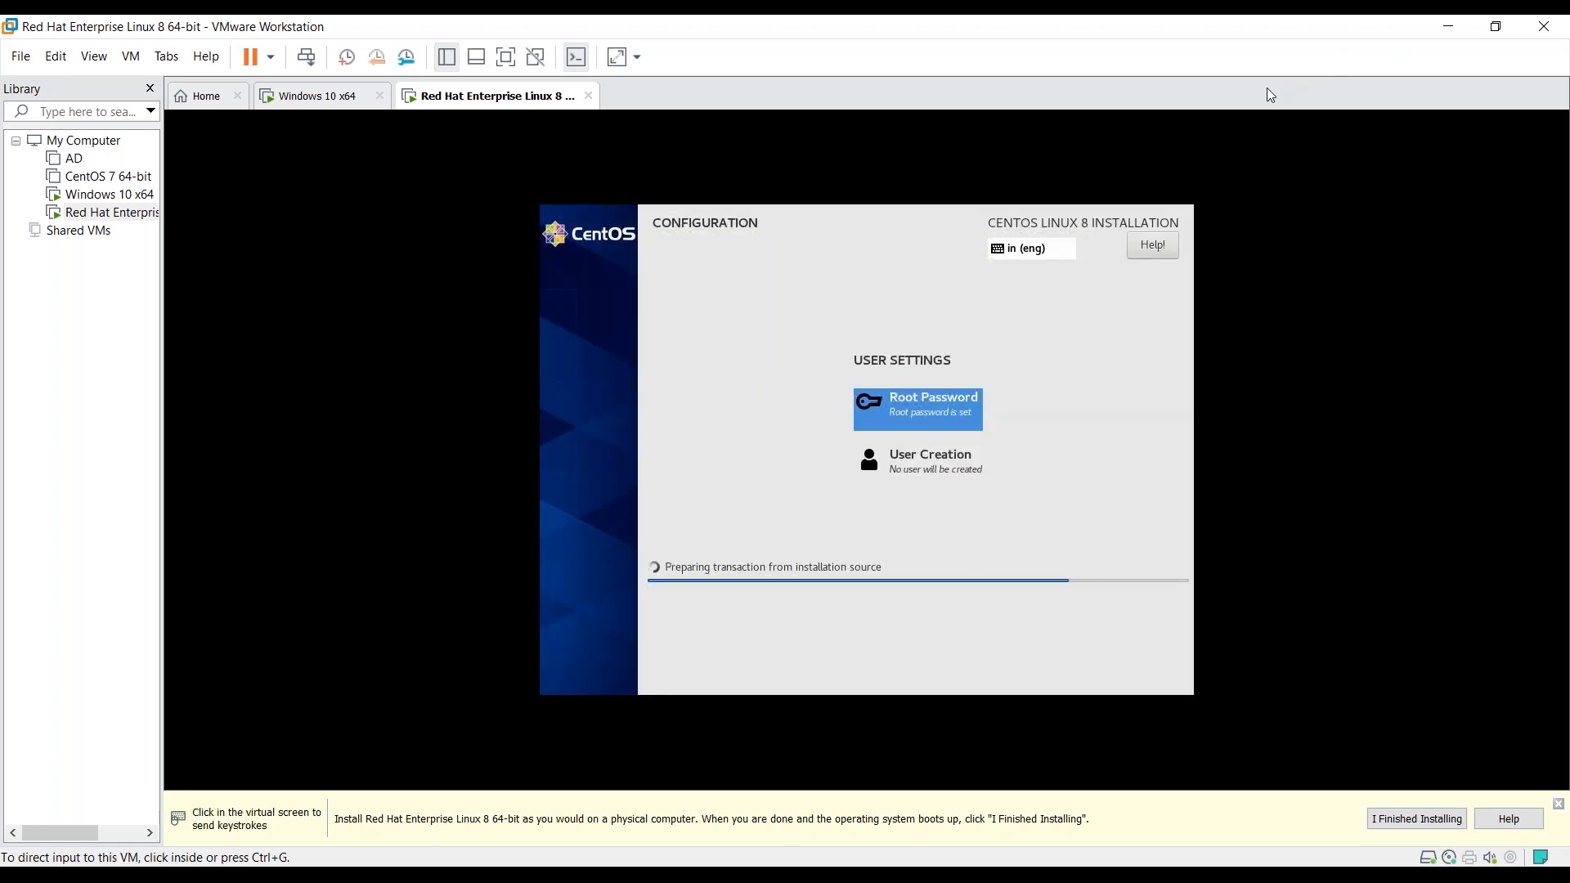
- Dismiss the hint bar, let installation and reboot finish, then enter root at the localhost login prompt
left_click(1193, 175)
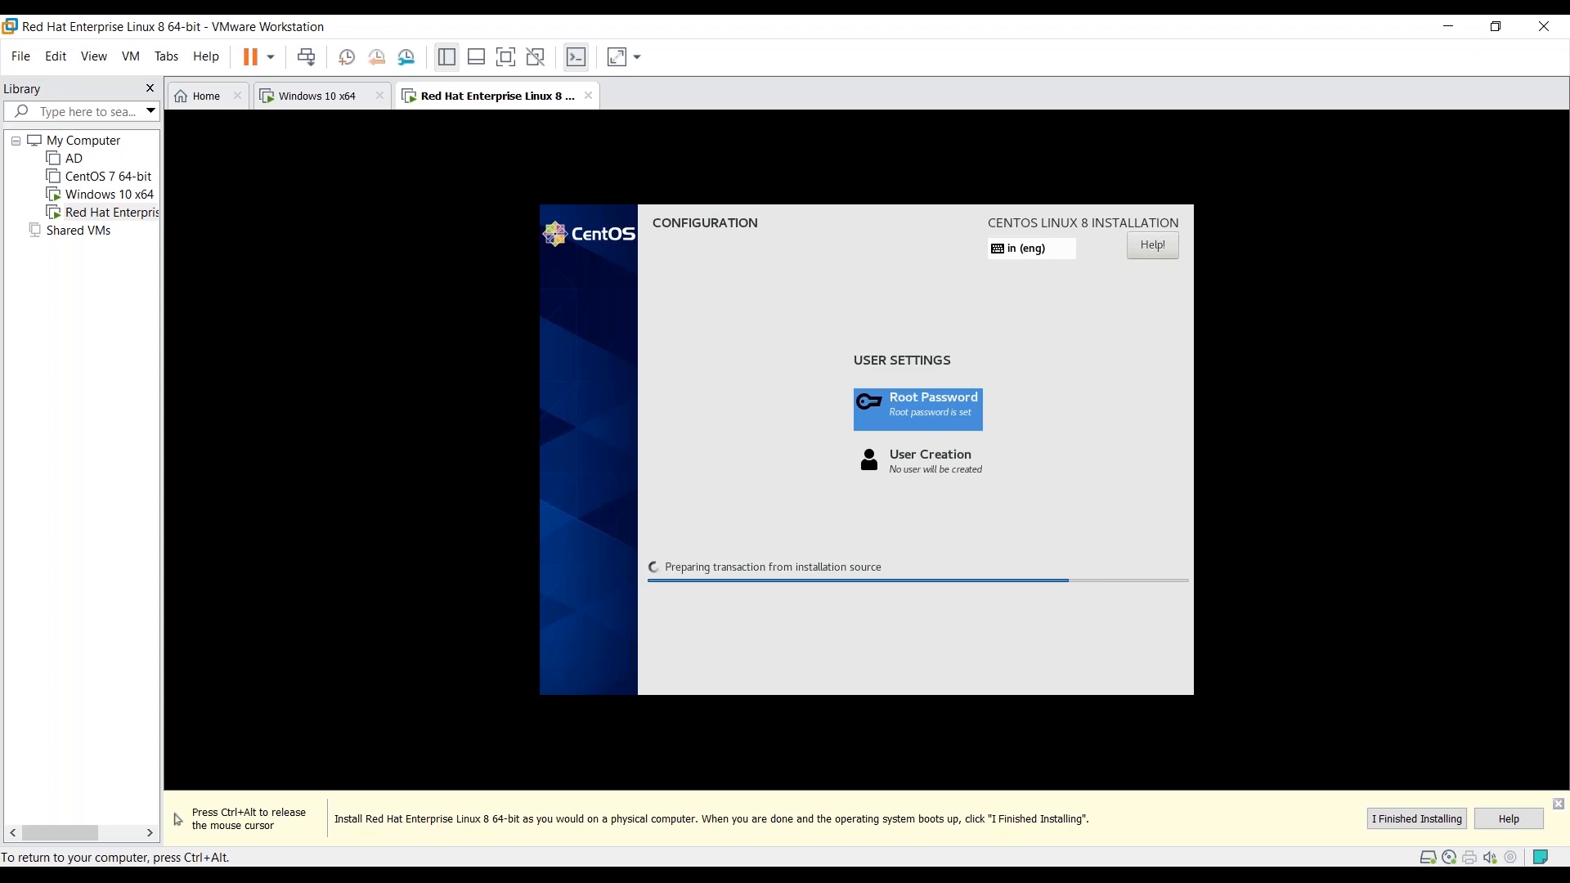
key("ctrl+alt")
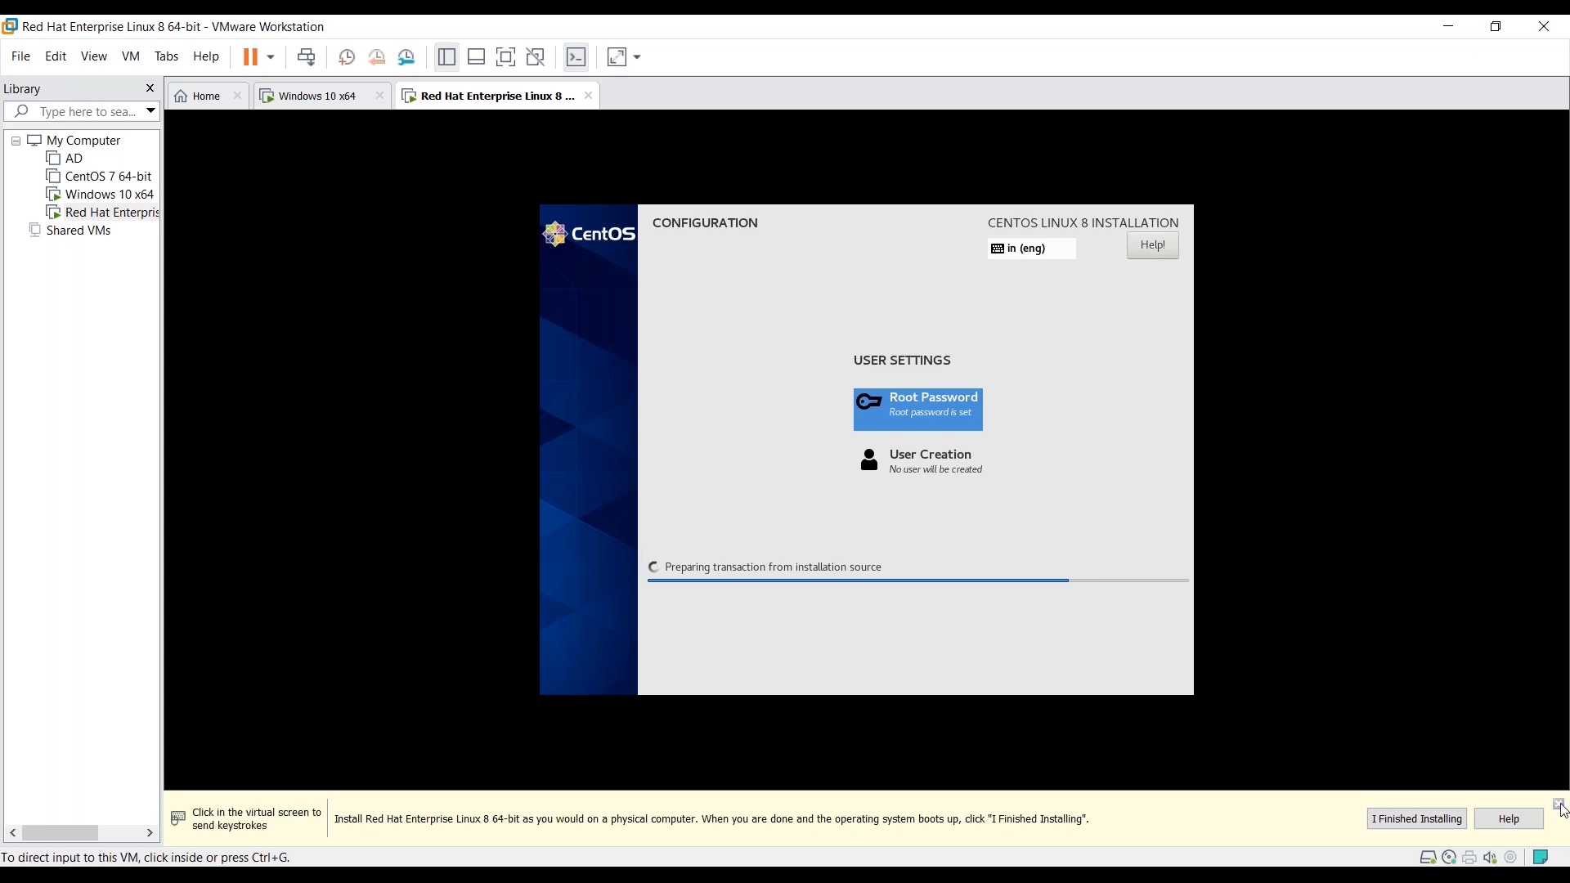
left_click(1559, 805)
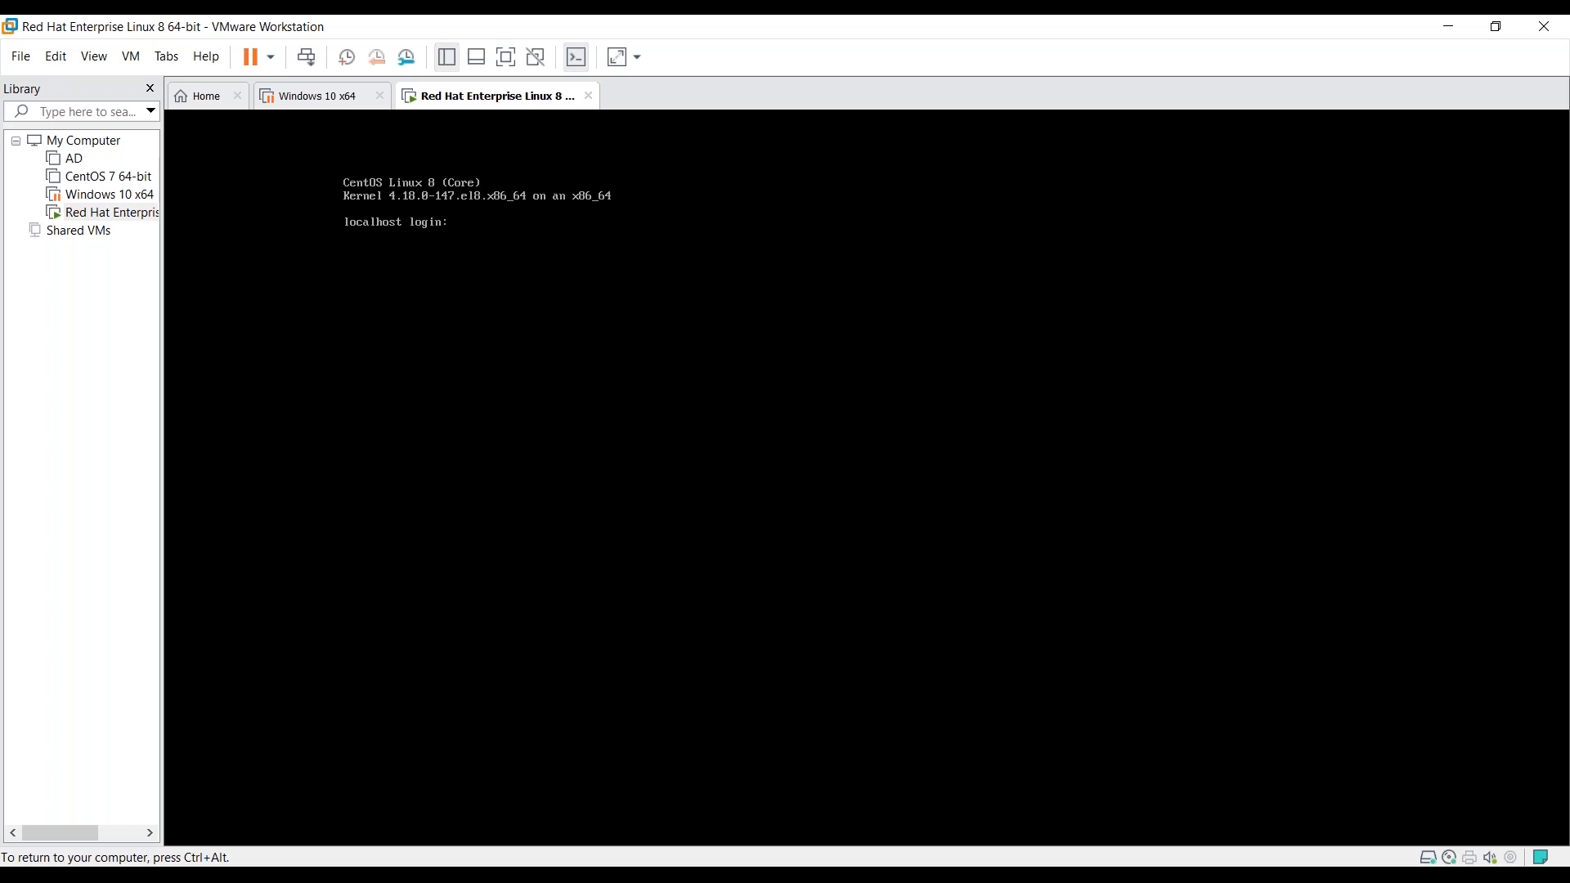
key("ctrl+alt")
left_click(590, 378)
type("root")
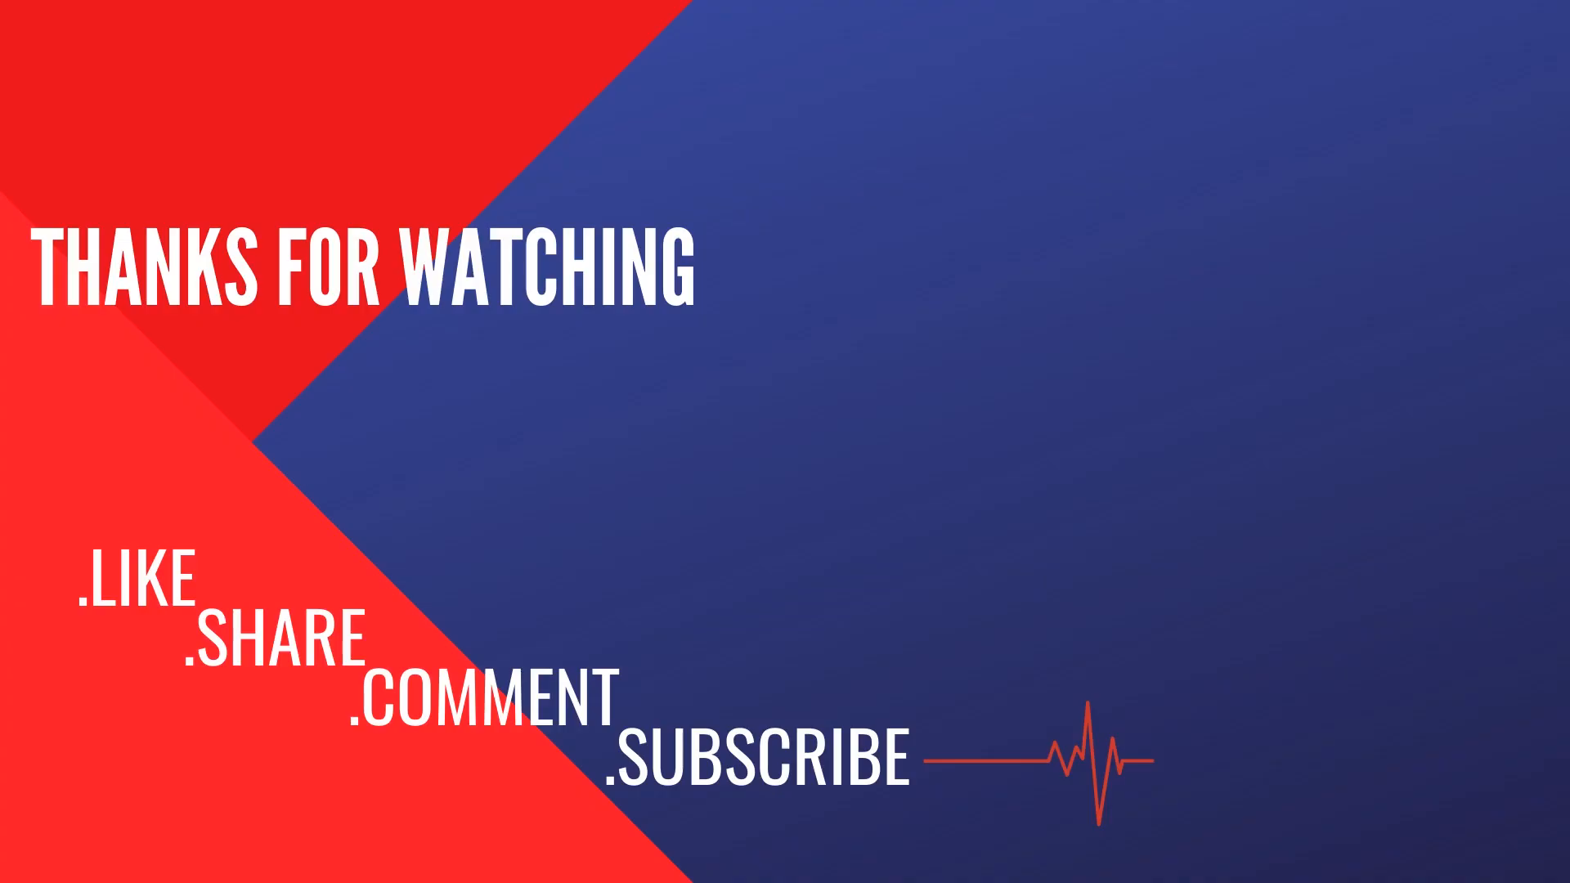